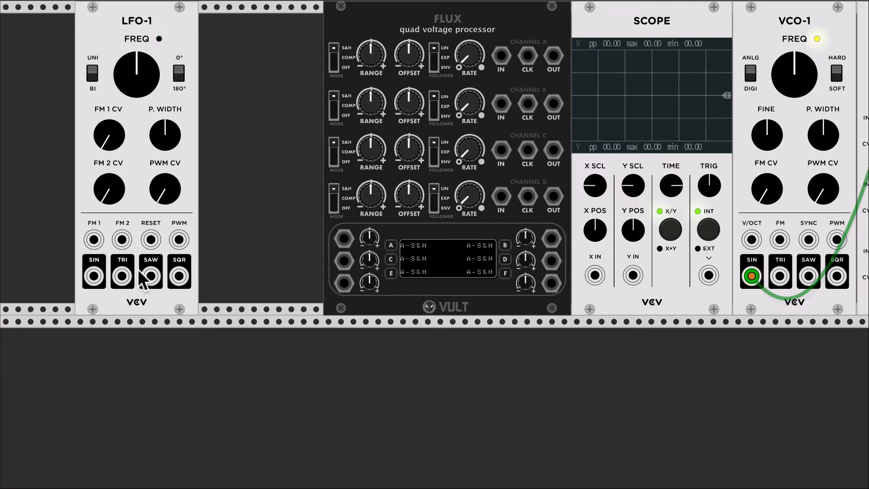
- Patch LFO-1's sine output into Flux channel A's IN, and a duplicated LFO-1's square output into channel A's CLK
{"action": "left_click_drag", "start_coordinate": [95, 275], "coordinate": [500, 55]}
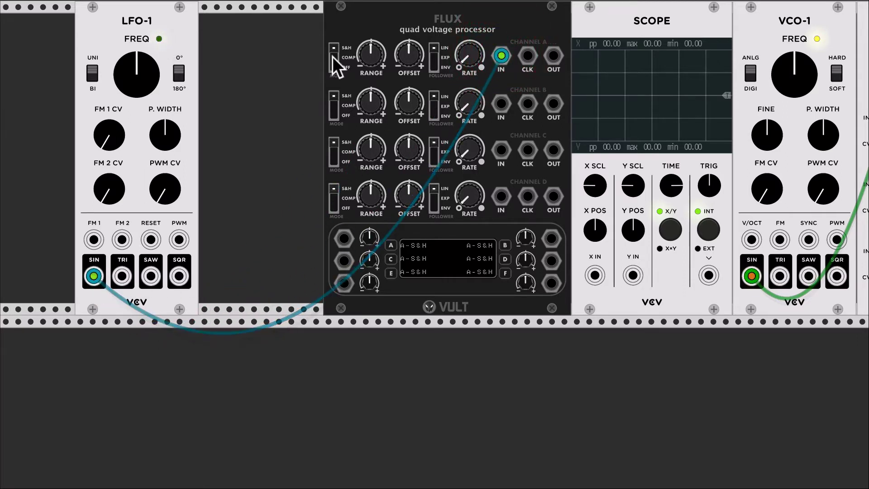
{"action": "left_click_drag", "start_coordinate": [173, 38], "coordinate": [152, 35]}
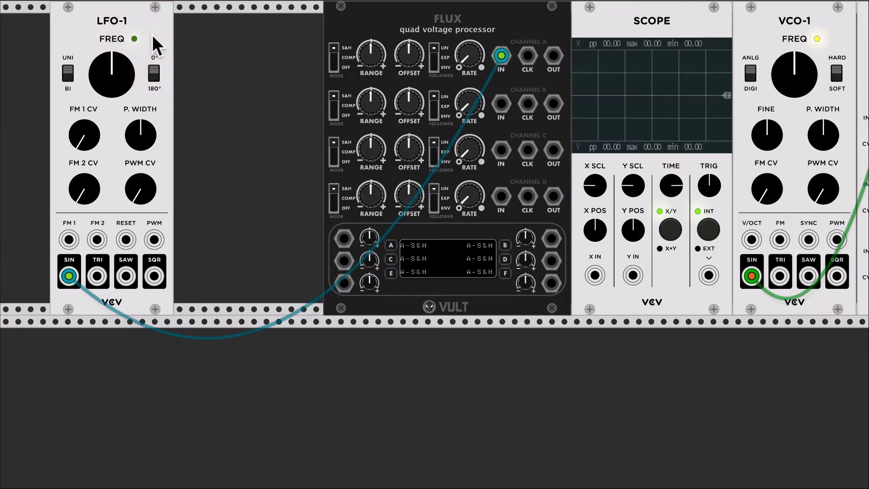
{"action": "key", "text": "ctrl+d"}
{"action": "left_click_drag", "start_coordinate": [278, 276], "coordinate": [526, 58]}
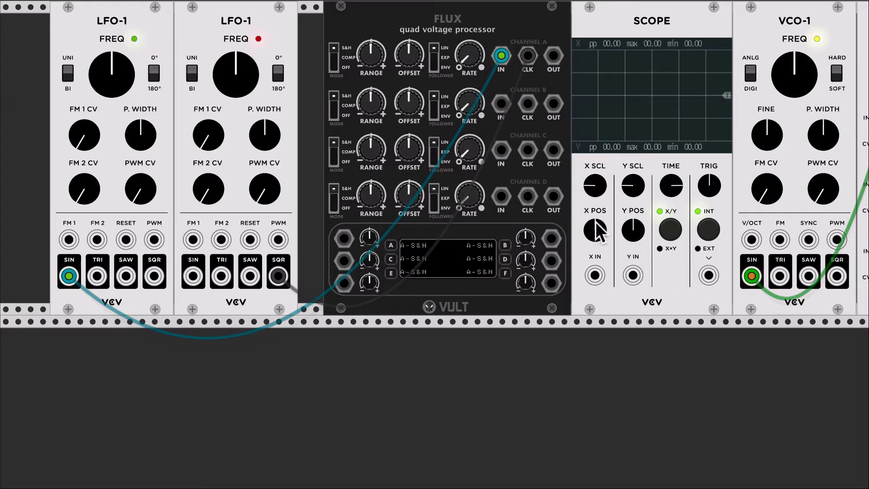
- Patch the first LFO-1's sine output into the Scope's X input, with a higher LFO frequency and a lower Scope time setting
{"action": "mouse_move", "coordinate": [69, 276]}
{"action": "left_mouse_down"}
{"action": "mouse_move", "coordinate": [495, 252]}
{"action": "mouse_move", "coordinate": [583, 284]}
{"action": "mouse_move", "coordinate": [593, 276]}
{"action": "left_mouse_up"}
{"action": "left_click_drag", "start_coordinate": [673, 181], "coordinate": [673, 213]}
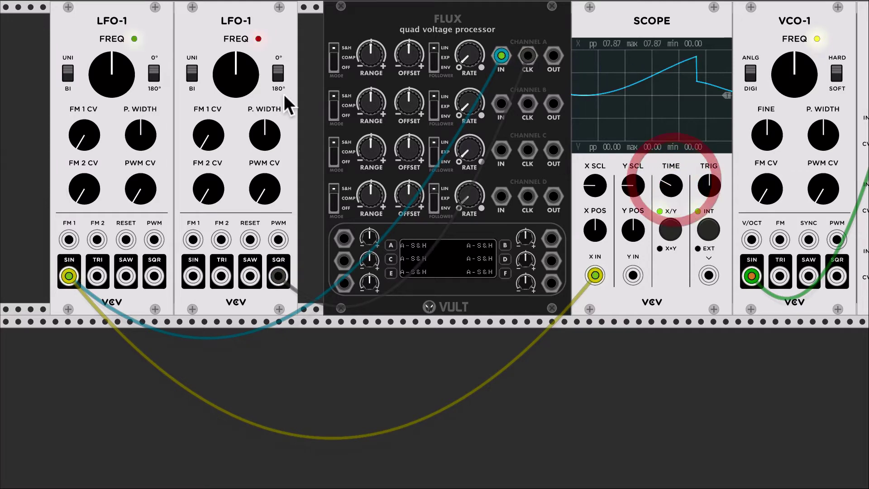
{"action": "left_click_drag", "start_coordinate": [112, 73], "coordinate": [112, 56]}
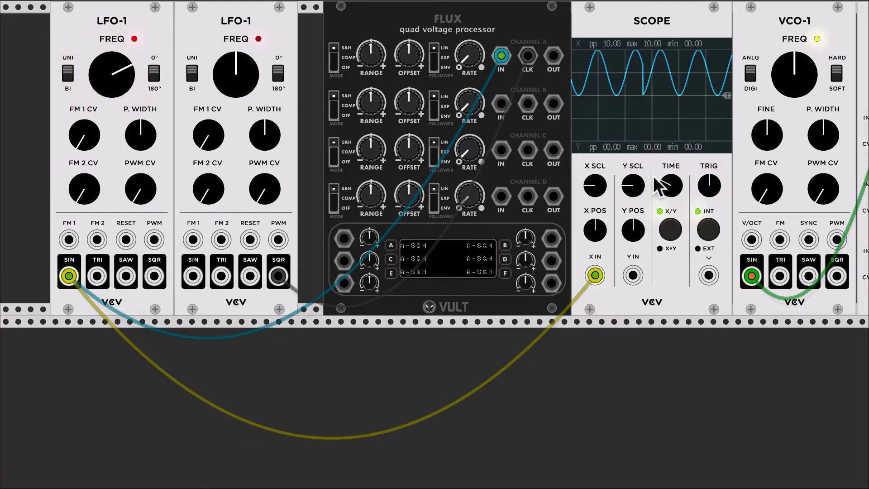
{"action": "left_click", "coordinate": [675, 186]}
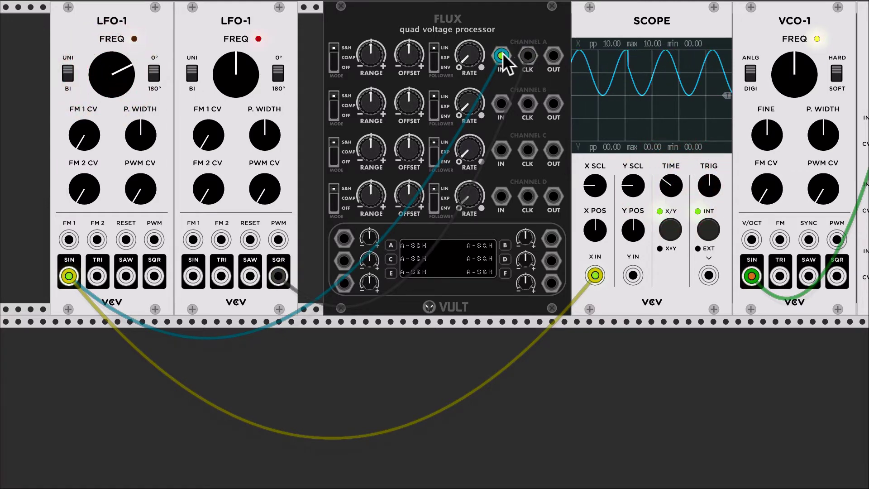
- Patch Flux channel A's output into the Scope's Y input and switch channel A's mode to OFF
{"action": "left_click_drag", "start_coordinate": [552, 55], "coordinate": [624, 282]}
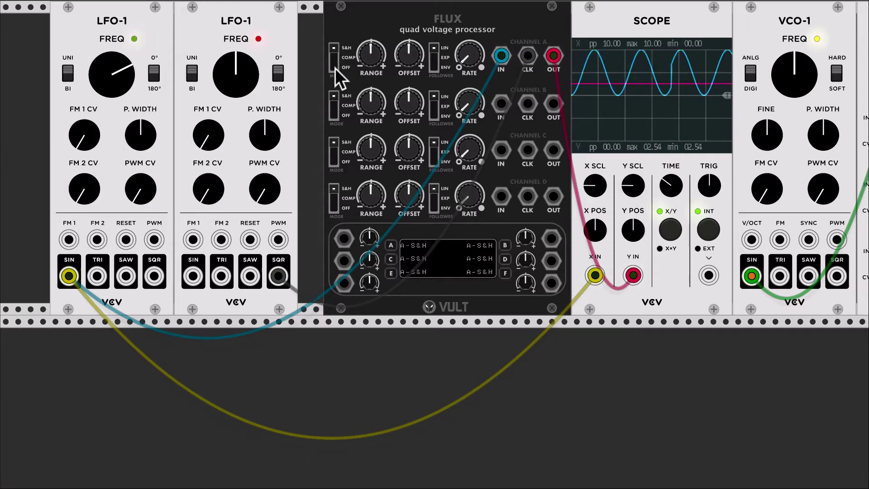
{"action": "left_click_drag", "start_coordinate": [335, 68], "coordinate": [336, 82]}
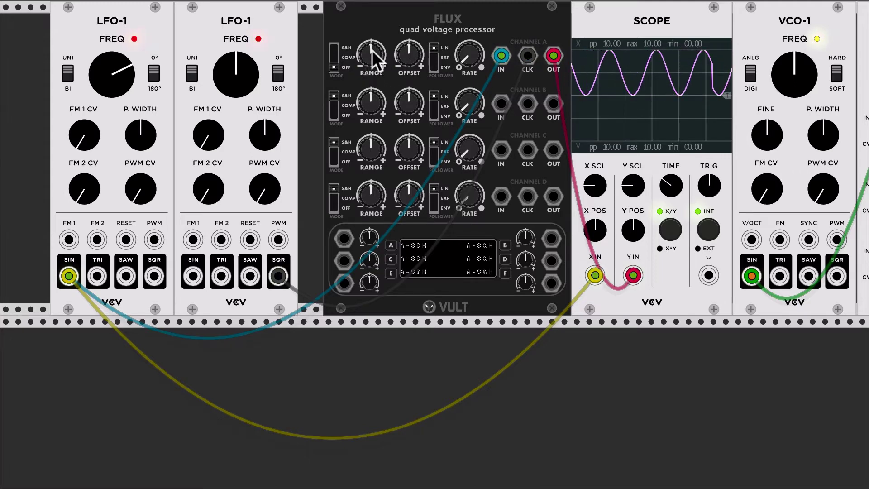
- Try lower range and offset settings on Flux channel A, and reset both controls to their defaults
{"action": "left_click_drag", "start_coordinate": [369, 60], "coordinate": [369, 59]}
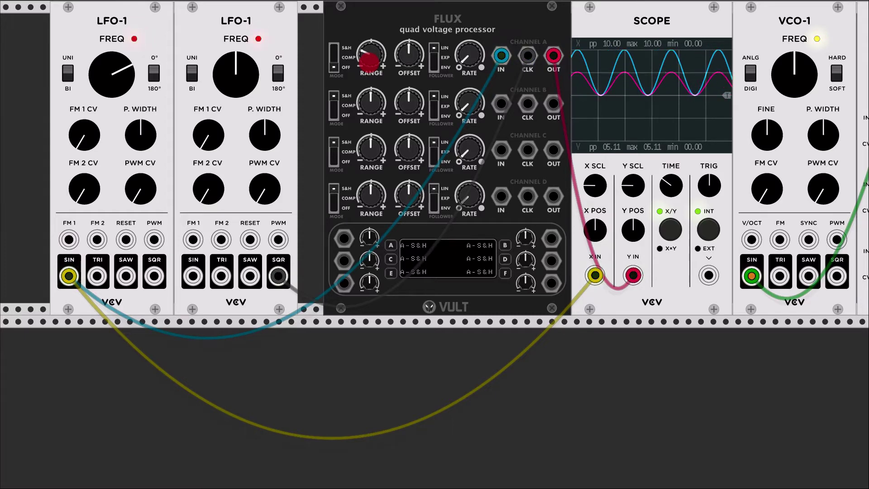
{"action": "mouse_move", "coordinate": [370, 59]}
{"action": "left_mouse_down"}
{"action": "mouse_move", "coordinate": [402, 58]}
{"action": "mouse_move", "coordinate": [371, 66]}
{"action": "left_mouse_up"}
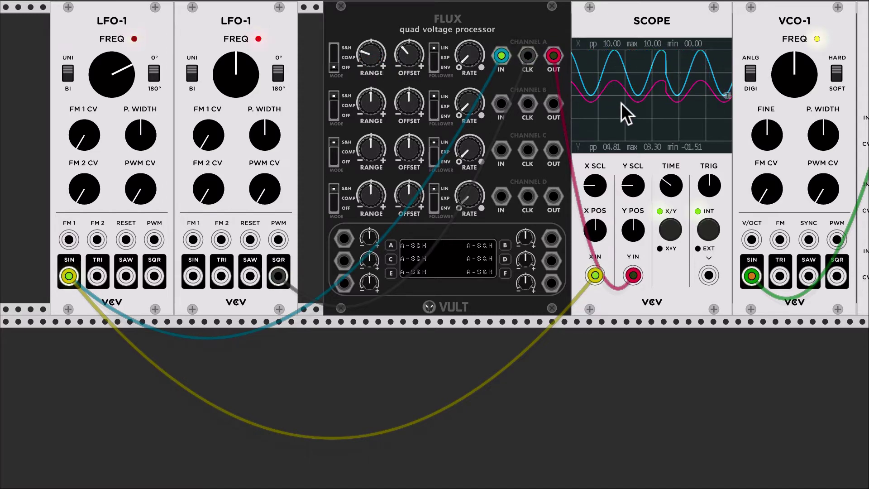
{"action": "left_click_drag", "start_coordinate": [373, 56], "coordinate": [371, 55]}
{"action": "double_click", "coordinate": [372, 55]}
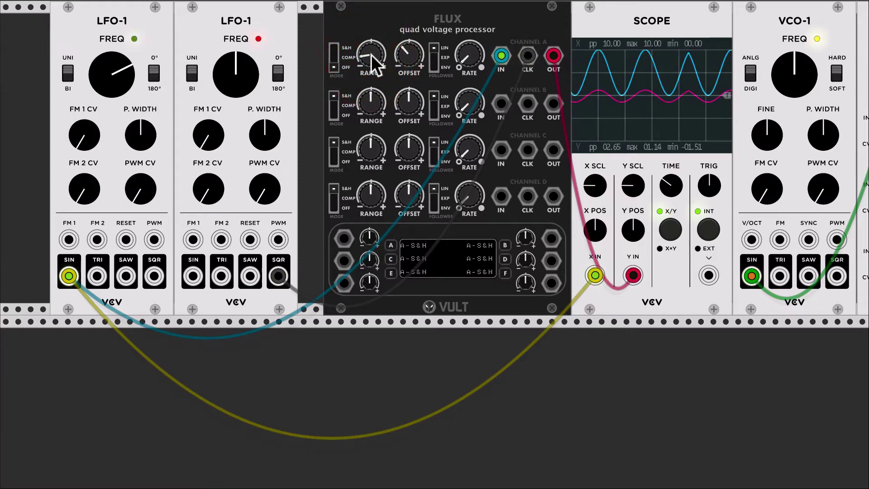
{"action": "double_click", "coordinate": [406, 56]}
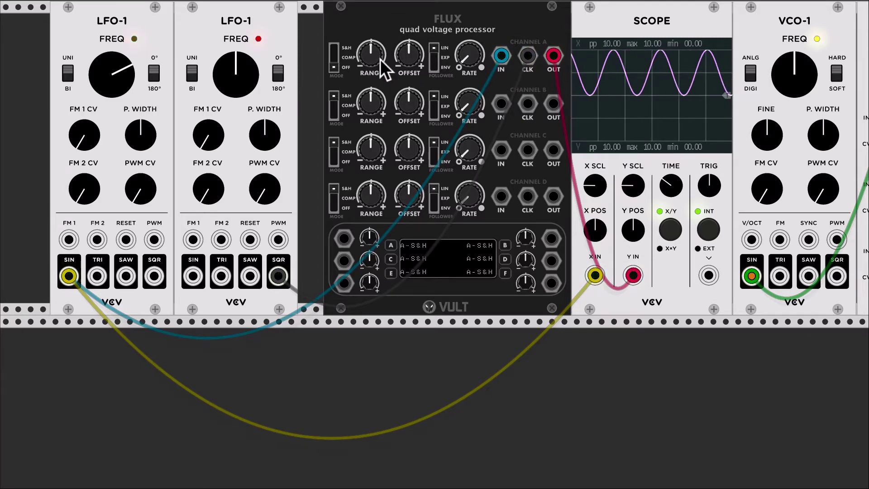
{"action": "left_click", "coordinate": [335, 42]}
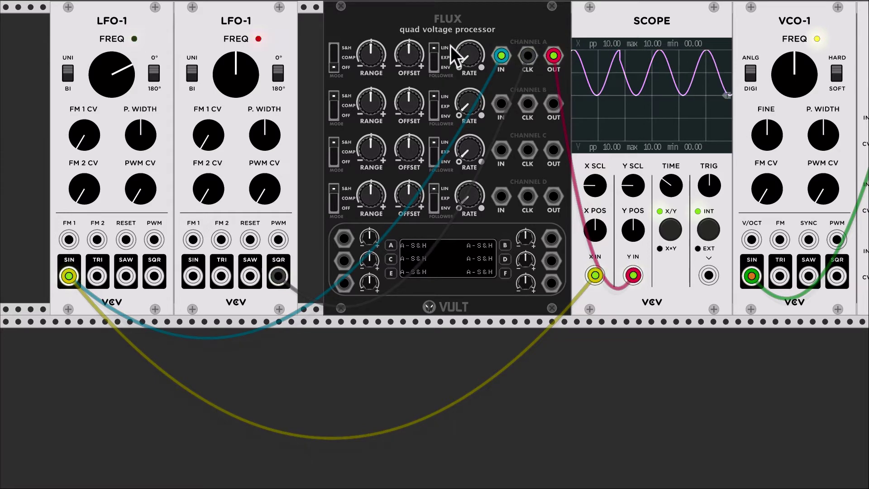
- Move the Flux and Scope cables from the first LFO-1's sine output to its square output
{"action": "left_click_drag", "start_coordinate": [68, 276], "coordinate": [154, 276]}
{"action": "left_click_drag", "start_coordinate": [69, 276], "coordinate": [154, 276]}
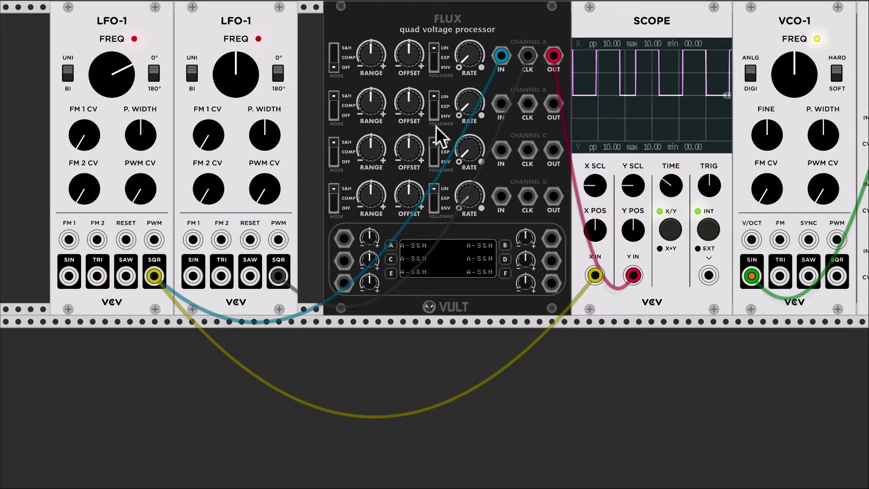
- Patch Flux channel A's output into the V/OCT input of VCO-1
{"action": "scroll", "coordinate": [437, 128], "scroll_direction": "right", "scroll_amount": 4}
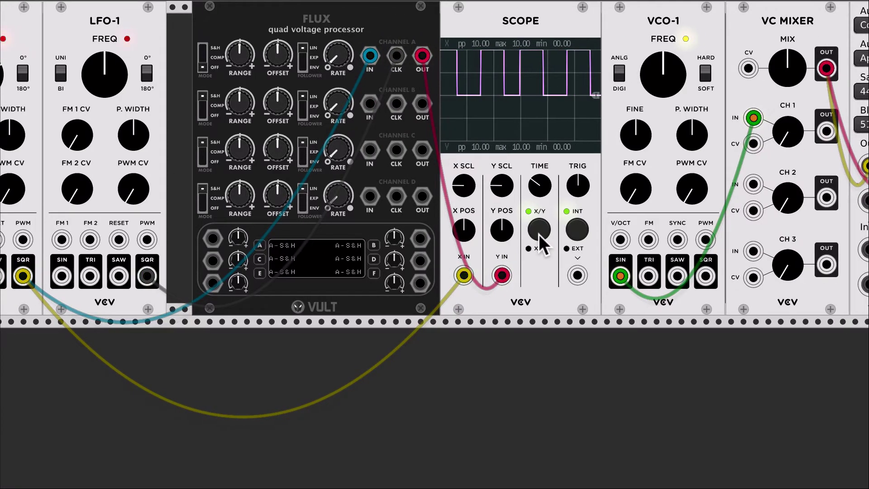
{"action": "left_click_drag", "start_coordinate": [619, 238], "coordinate": [421, 56]}
{"action": "scroll", "coordinate": [356, 29], "scroll_direction": "left", "scroll_amount": 5}
{"action": "scroll", "coordinate": [458, 40], "scroll_direction": "right", "scroll_amount": 7}
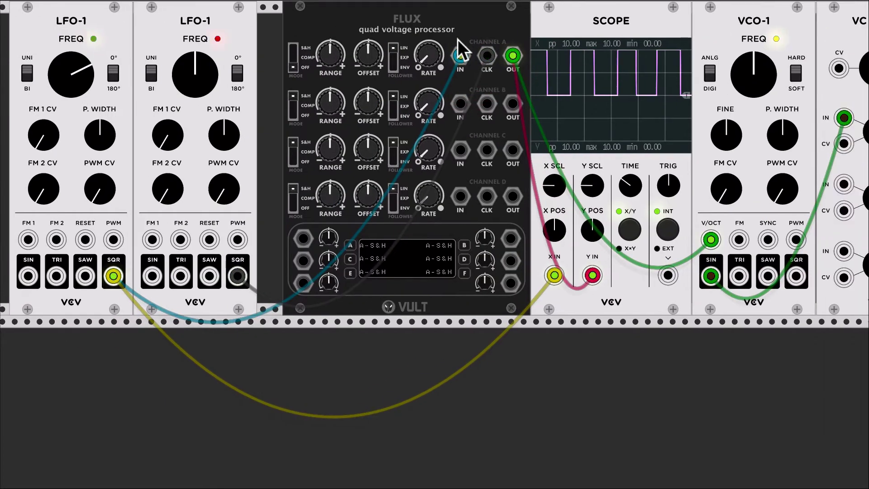
- Raise the channel 1 level on the VC Mixer to make the oscillator audible
{"action": "scroll", "coordinate": [458, 39], "scroll_direction": "right", "scroll_amount": 2}
{"action": "left_click_drag", "start_coordinate": [700, 131], "coordinate": [700, 131]}
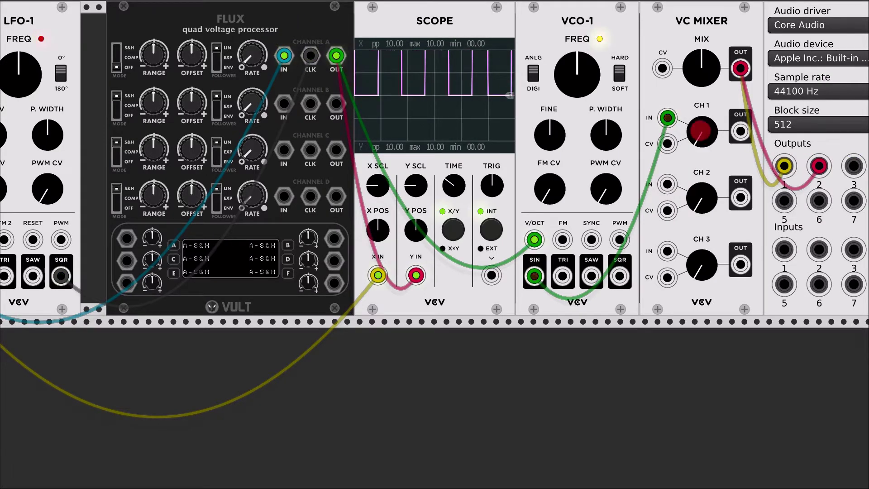
{"action": "left_click_drag", "start_coordinate": [700, 131], "coordinate": [699, 125]}
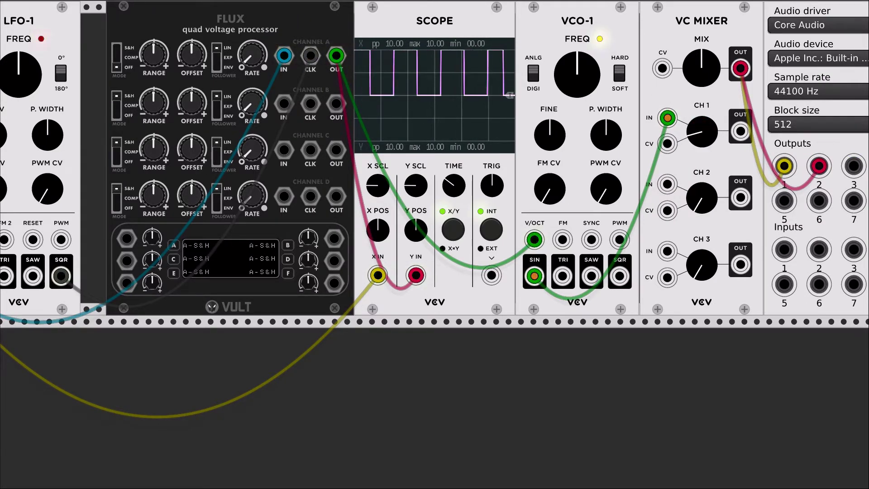
- Move the Flux and Scope cables back to the first LFO-1's sine output
{"action": "scroll", "coordinate": [388, 129], "scroll_direction": "left", "scroll_amount": 5}
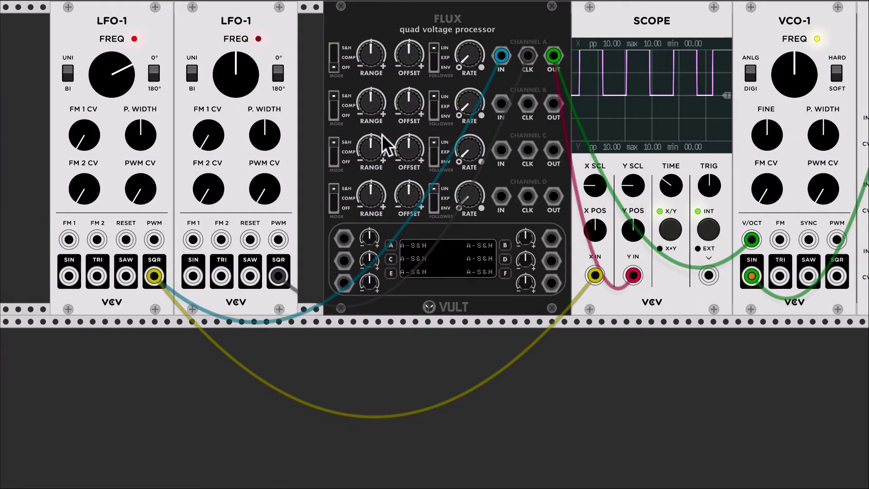
{"action": "left_click_drag", "start_coordinate": [154, 275], "coordinate": [68, 275]}
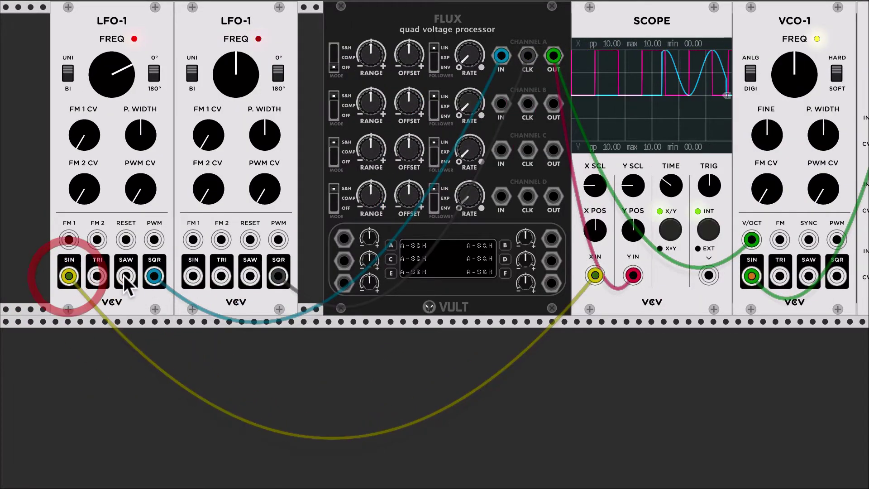
{"action": "left_click_drag", "start_coordinate": [154, 275], "coordinate": [68, 276]}
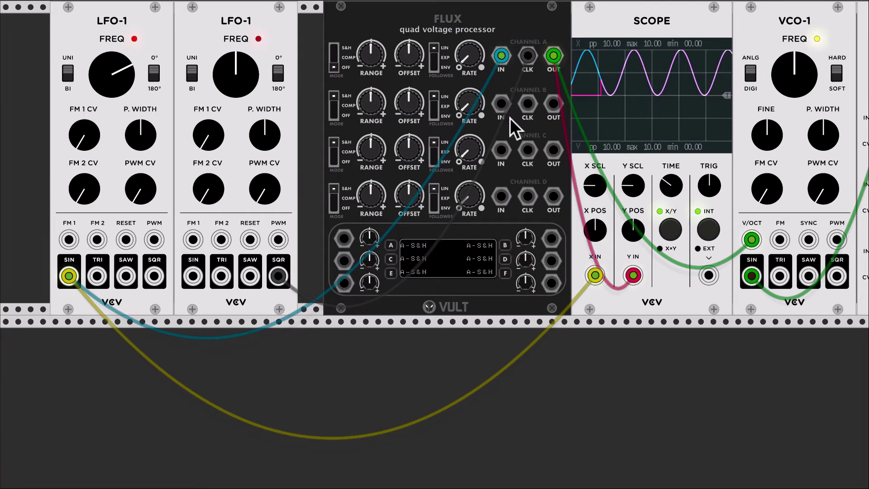
- Slightly lower the channel 1 level on the VC Mixer
{"action": "scroll", "coordinate": [580, 108], "scroll_direction": "right", "scroll_amount": 3}
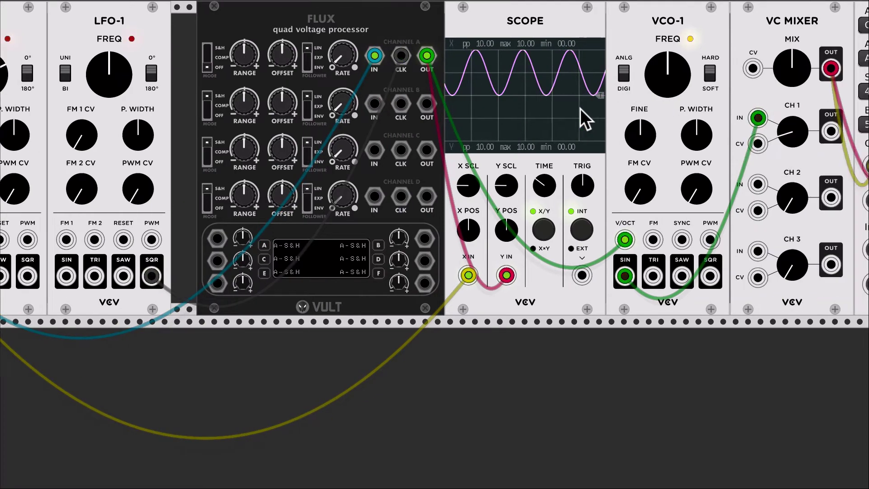
{"action": "left_click_drag", "start_coordinate": [788, 138], "coordinate": [788, 152]}
- Attenuate and shift Flux channel A's pitch modulation with range and offset, and reset both controls to their defaults
{"action": "scroll", "coordinate": [416, 106], "scroll_direction": "left", "scroll_amount": 3}
{"action": "left_click", "coordinate": [372, 59]}
{"action": "left_click_drag", "start_coordinate": [372, 59], "coordinate": [372, 72]}
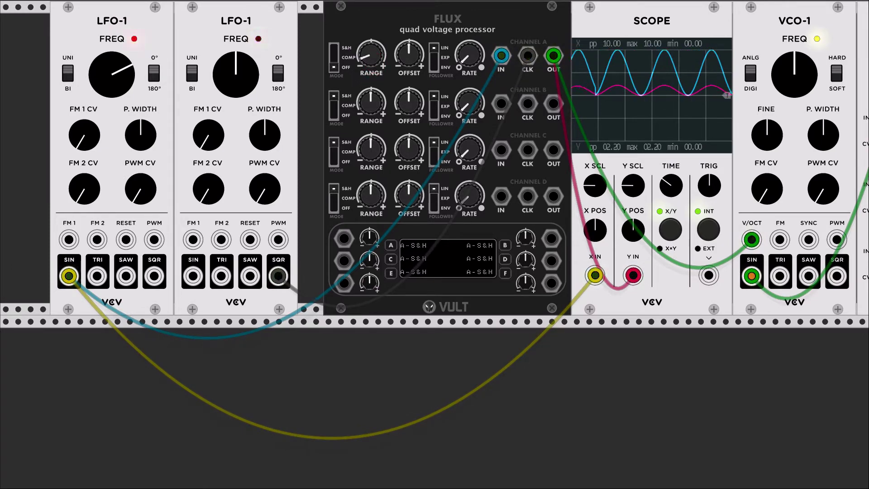
{"action": "mouse_move", "coordinate": [407, 58]}
{"action": "left_mouse_down"}
{"action": "mouse_move", "coordinate": [408, 73]}
{"action": "mouse_move", "coordinate": [408, 53]}
{"action": "mouse_move", "coordinate": [407, 60]}
{"action": "left_mouse_up"}
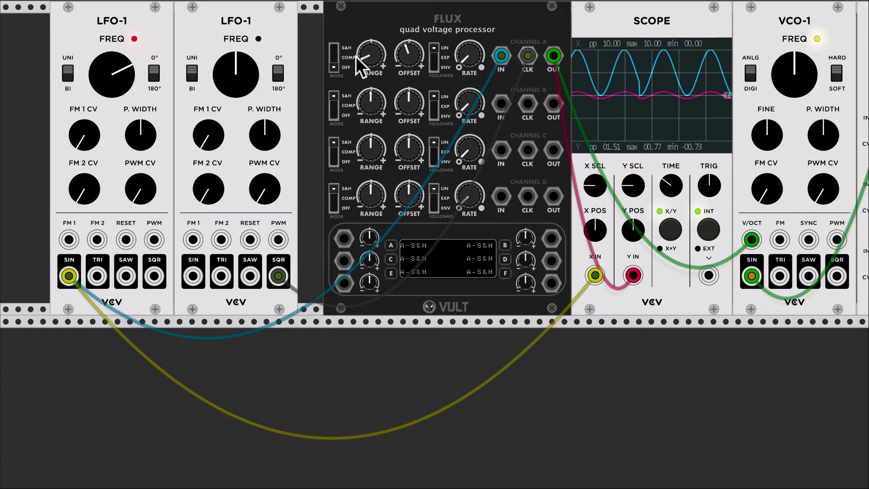
{"action": "double_click", "coordinate": [372, 55]}
{"action": "double_click", "coordinate": [409, 56]}
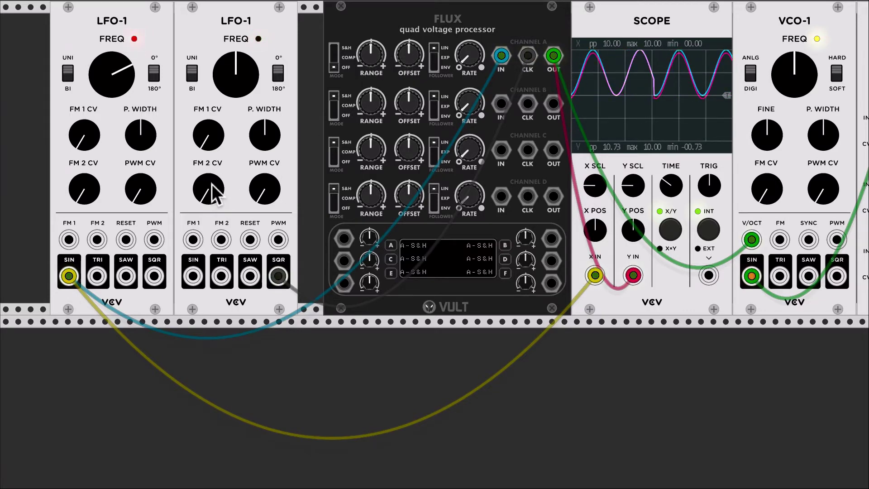
- Repatch the first LFO-1's square output to Flux channel A's input and the Scope's X input in place of sine
{"action": "left_click_drag", "start_coordinate": [70, 276], "coordinate": [155, 275]}
{"action": "left_click_drag", "start_coordinate": [68, 276], "coordinate": [154, 275]}
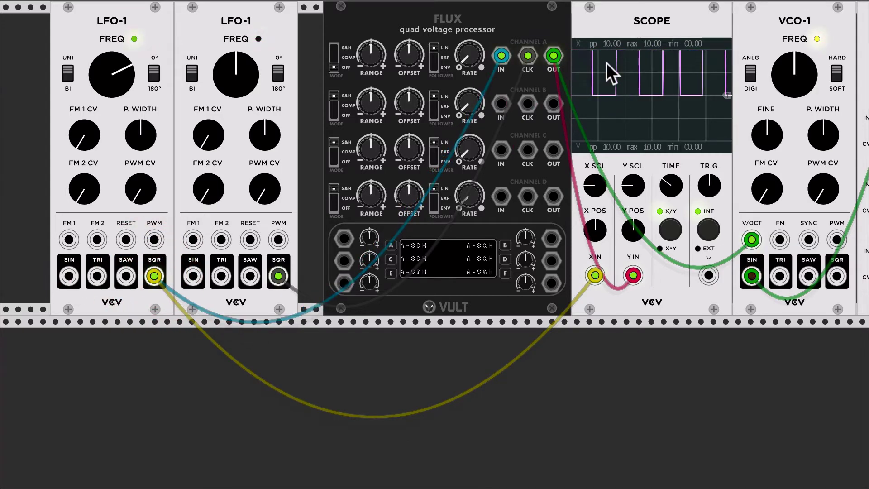
- Increase Flux channel A's follower rate in LIN mode to smooth the square wave, and raise the Scope's trigger level
{"action": "scroll", "coordinate": [621, 68], "scroll_direction": "right", "scroll_amount": 3}
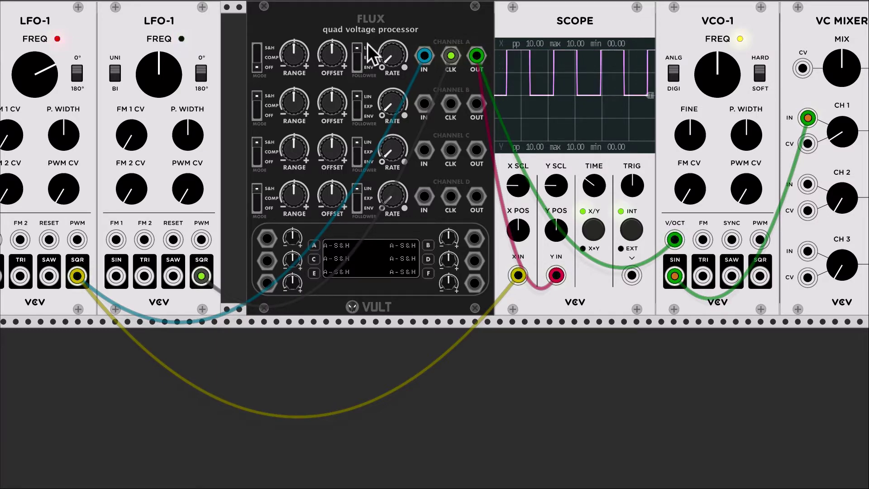
{"action": "left_click_drag", "start_coordinate": [389, 57], "coordinate": [390, 26]}
{"action": "left_click_drag", "start_coordinate": [639, 189], "coordinate": [638, 189]}
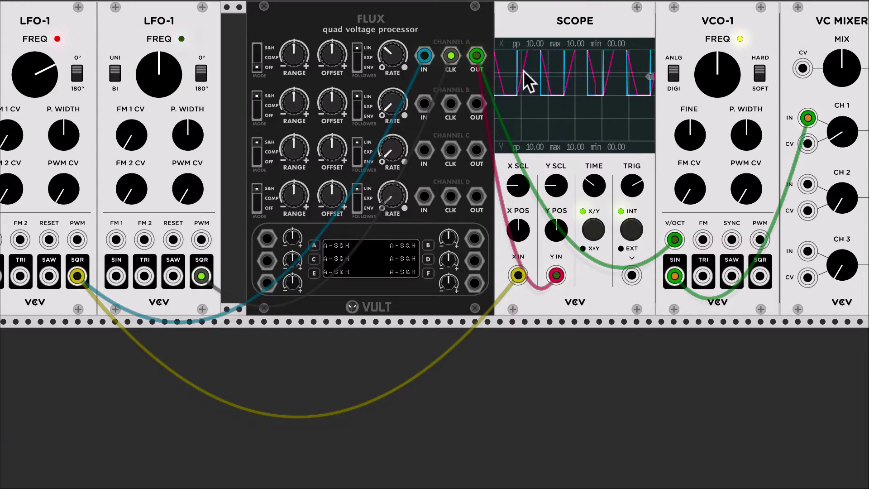
{"action": "left_click_drag", "start_coordinate": [391, 57], "coordinate": [390, 48]}
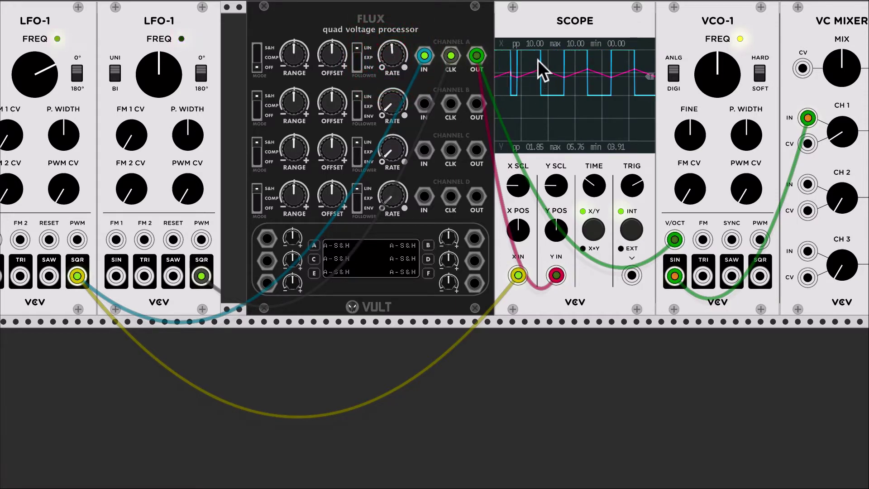
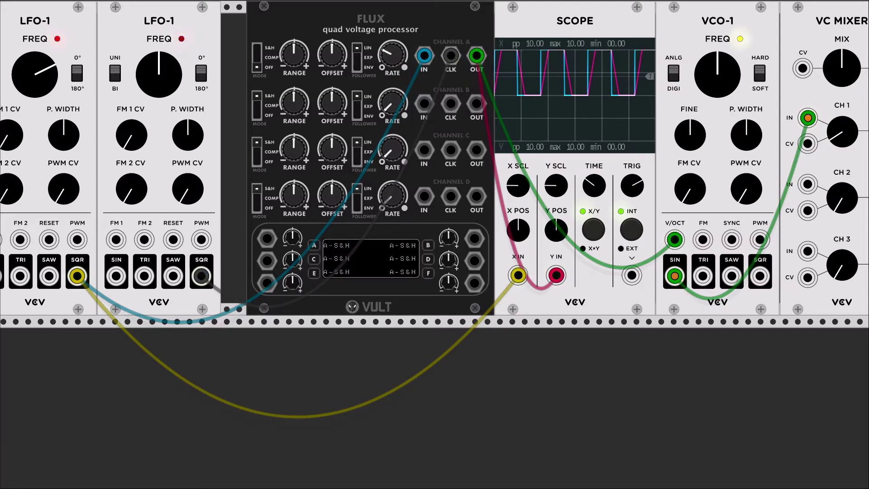
- Switch Flux channel A's follower to EXP, try higher and lower rates on the square wave, and return the rate to minimum
{"action": "left_click", "coordinate": [356, 60]}
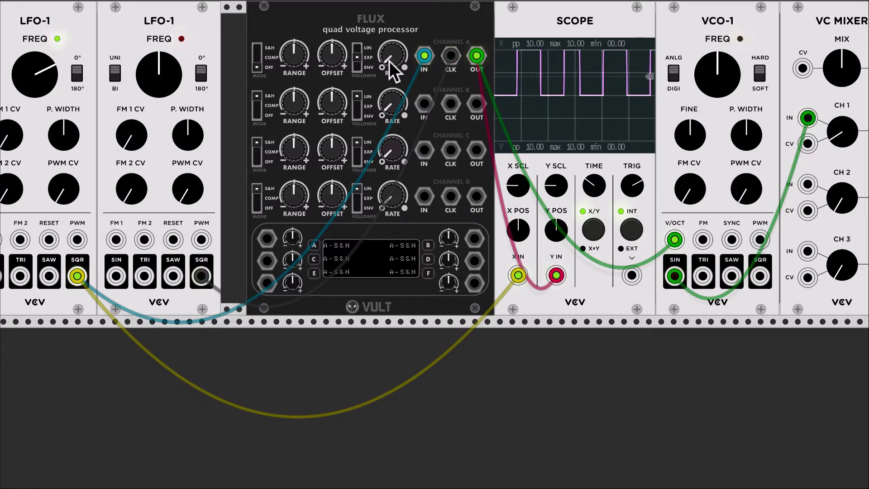
{"action": "mouse_move", "coordinate": [389, 60]}
{"action": "left_mouse_down"}
{"action": "mouse_move", "coordinate": [390, 34]}
{"action": "mouse_move", "coordinate": [389, 57]}
{"action": "left_mouse_up"}
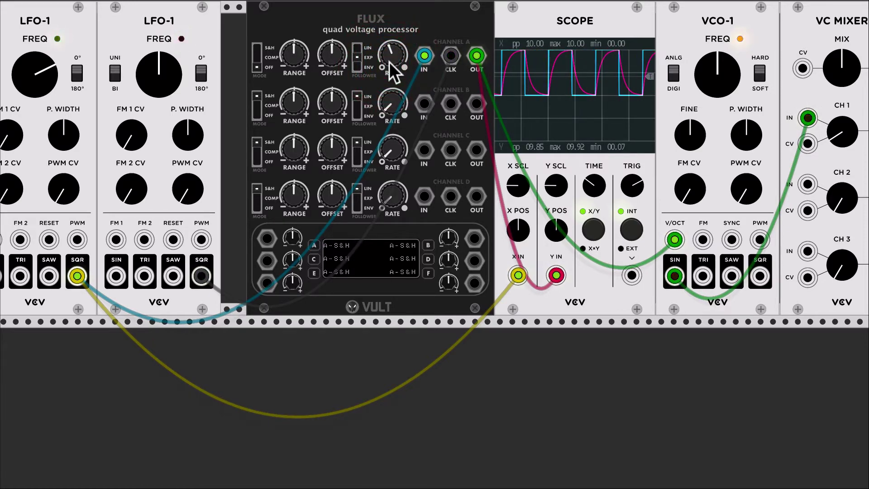
{"action": "mouse_move", "coordinate": [389, 62]}
{"action": "left_mouse_down"}
{"action": "mouse_move", "coordinate": [389, 53]}
{"action": "mouse_move", "coordinate": [390, 66]}
{"action": "left_mouse_up"}
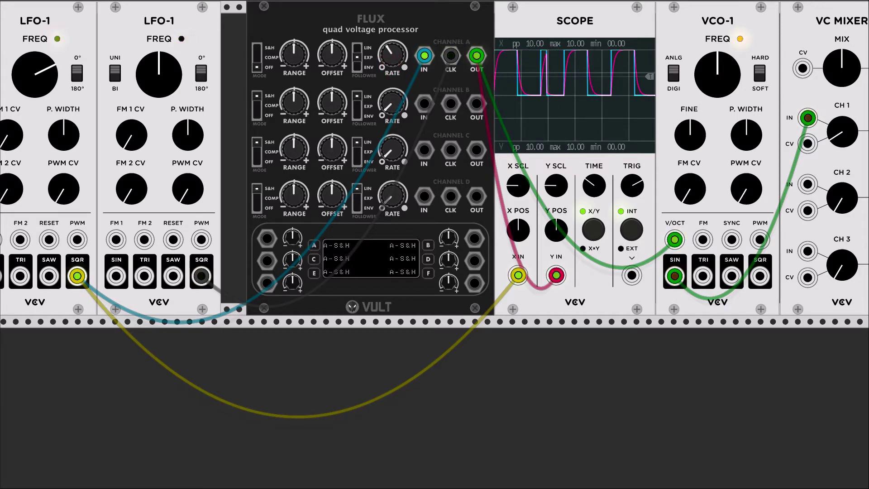
{"action": "mouse_move", "coordinate": [390, 63]}
{"action": "left_mouse_down"}
{"action": "mouse_move", "coordinate": [390, 72]}
{"action": "mouse_move", "coordinate": [393, 63]}
{"action": "mouse_move", "coordinate": [378, 64]}
{"action": "left_mouse_up"}
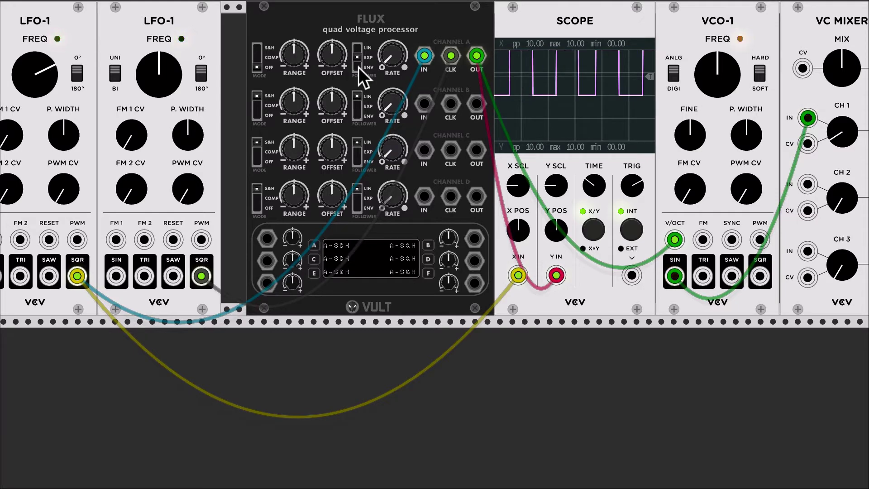
- Switch Flux channel A's follower to ENV and raise its rate just past the midpoint to lengthen the decay
{"action": "left_click", "coordinate": [359, 67]}
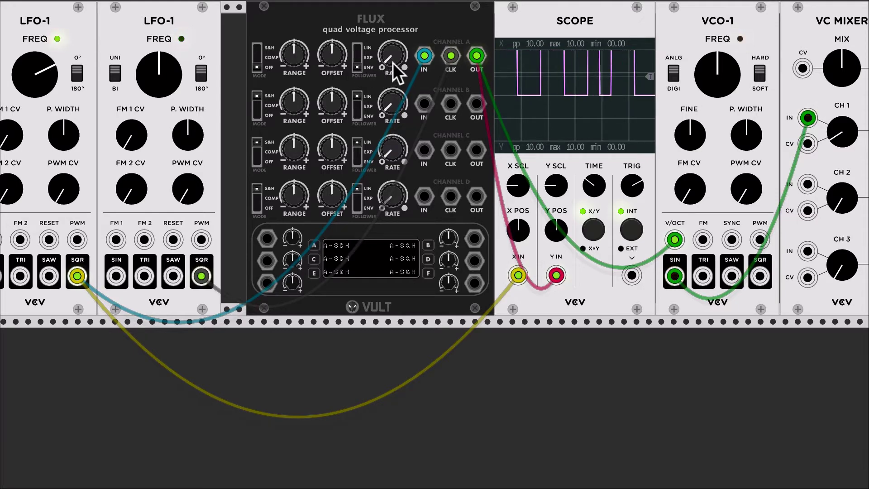
{"action": "left_click", "coordinate": [393, 62]}
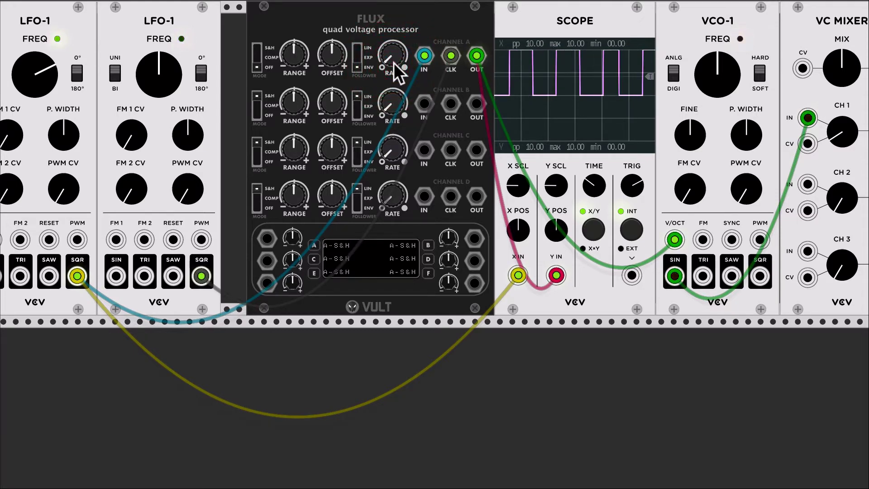
{"action": "mouse_move", "coordinate": [393, 62]}
{"action": "left_mouse_down"}
{"action": "mouse_move", "coordinate": [393, 41]}
{"action": "mouse_move", "coordinate": [393, 62]}
{"action": "left_mouse_up"}
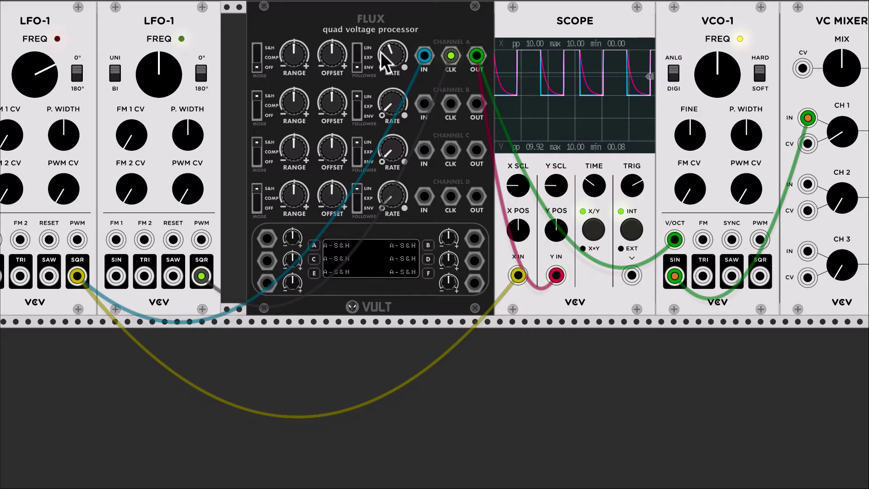
{"action": "left_click_drag", "start_coordinate": [388, 53], "coordinate": [388, 43]}
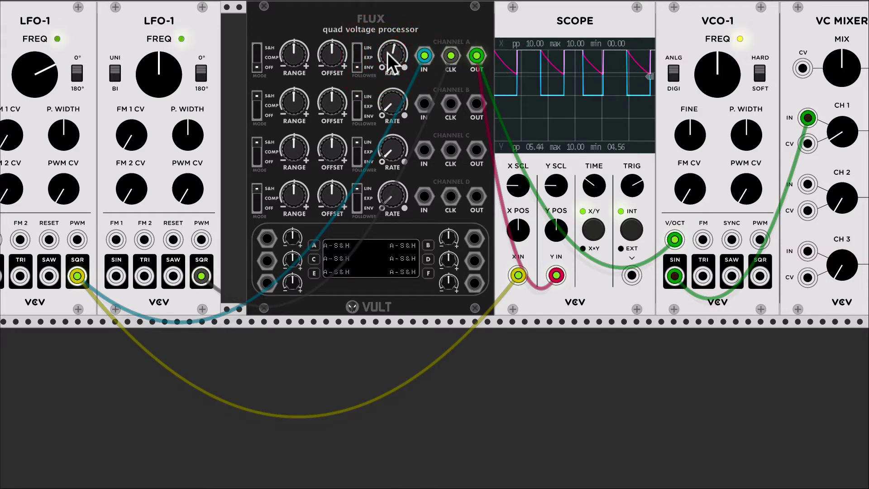
- Unplug the cable from VCO-1's V/OCT input and add a Fundamental VCA module in the row below the LFOs
{"action": "left_click_drag", "start_coordinate": [674, 239], "coordinate": [654, 320]}
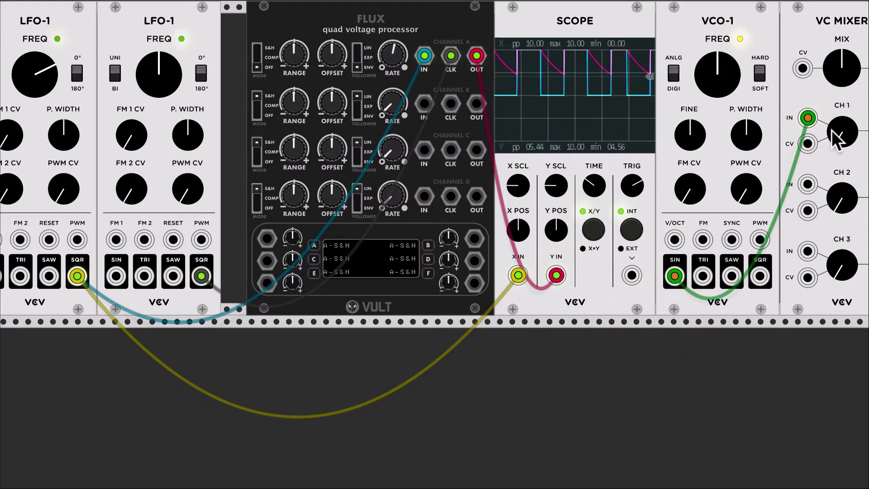
{"action": "scroll", "coordinate": [292, 161], "scroll_direction": "left", "scroll_amount": 3}
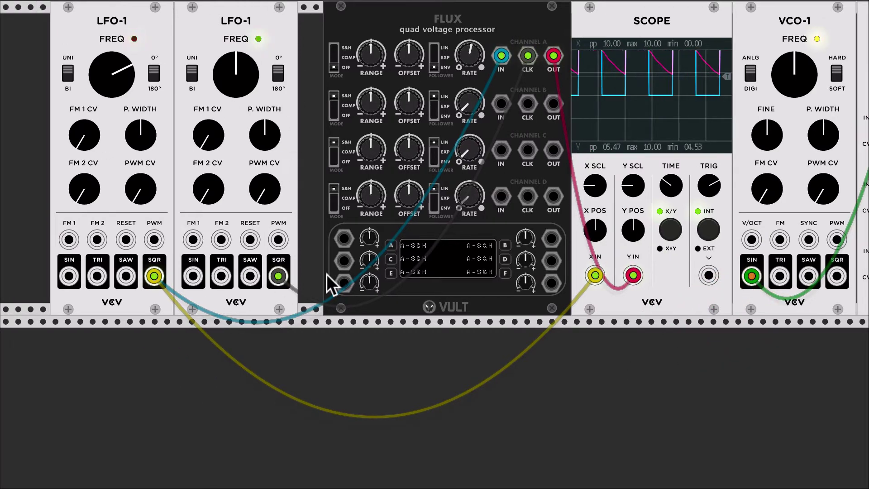
{"action": "right_click", "coordinate": [353, 369]}
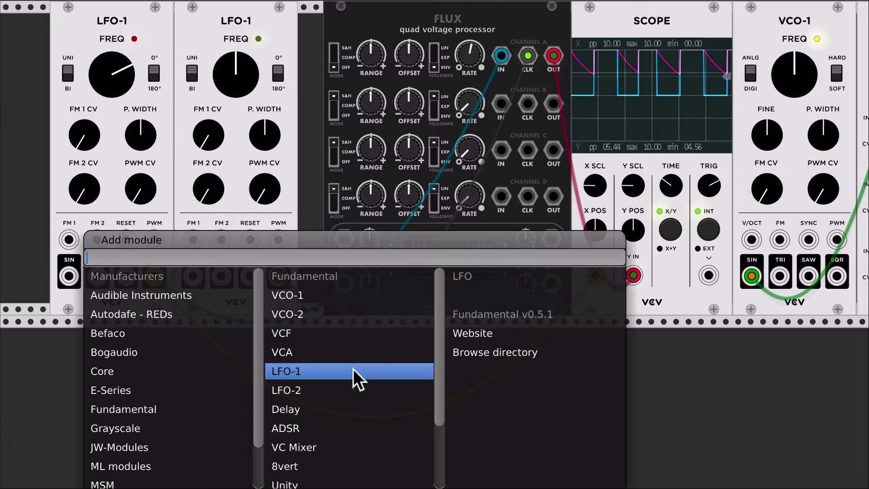
{"action": "left_click", "coordinate": [332, 349]}
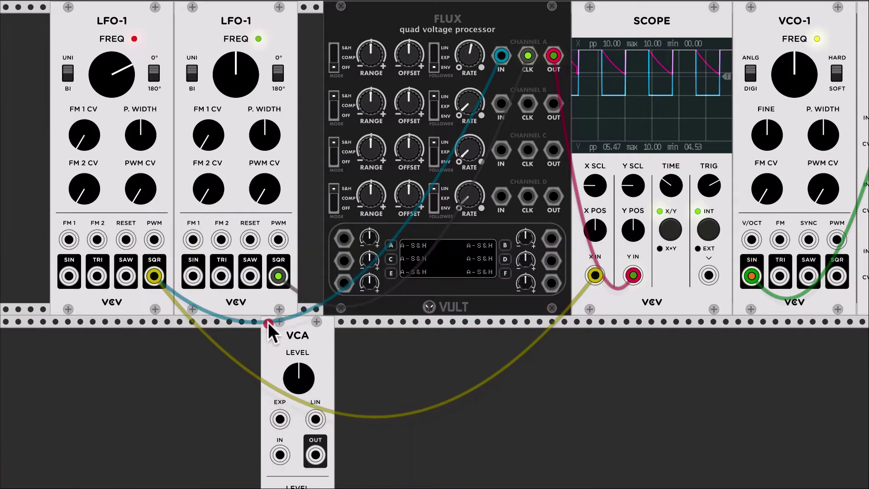
{"action": "left_click", "coordinate": [265, 322]}
- Move the first LFO-1's square cable from Flux channel A's input to the VCA's IN, and unplug the CLK and Scope X cables
{"action": "scroll", "coordinate": [264, 322], "scroll_direction": "down", "scroll_amount": 4}
{"action": "left_click_drag", "start_coordinate": [496, 55], "coordinate": [496, 104]}
{"action": "left_click_drag", "start_coordinate": [523, 55], "coordinate": [501, 251]}
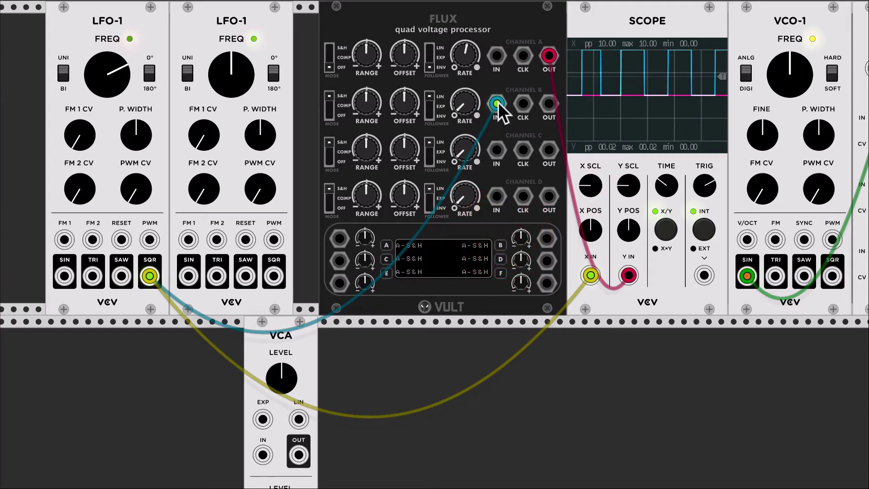
{"action": "left_click_drag", "start_coordinate": [496, 104], "coordinate": [262, 235]}
{"action": "scroll", "coordinate": [272, 360], "scroll_direction": "down", "scroll_amount": 4}
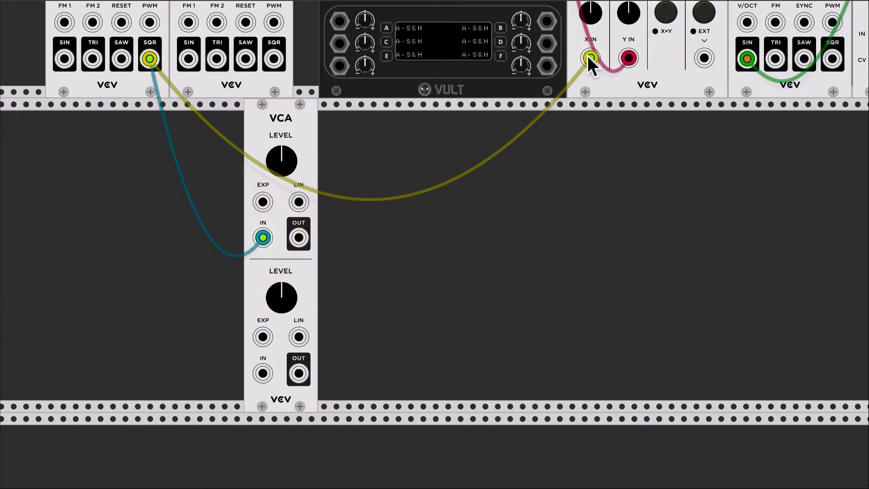
{"action": "left_click_drag", "start_coordinate": [589, 58], "coordinate": [470, 187]}
- Patch the second LFO-1's square output to the VCA's LIN input and the VCA's output to the Scope's X input
{"action": "left_click_drag", "start_coordinate": [277, 63], "coordinate": [273, 69]}
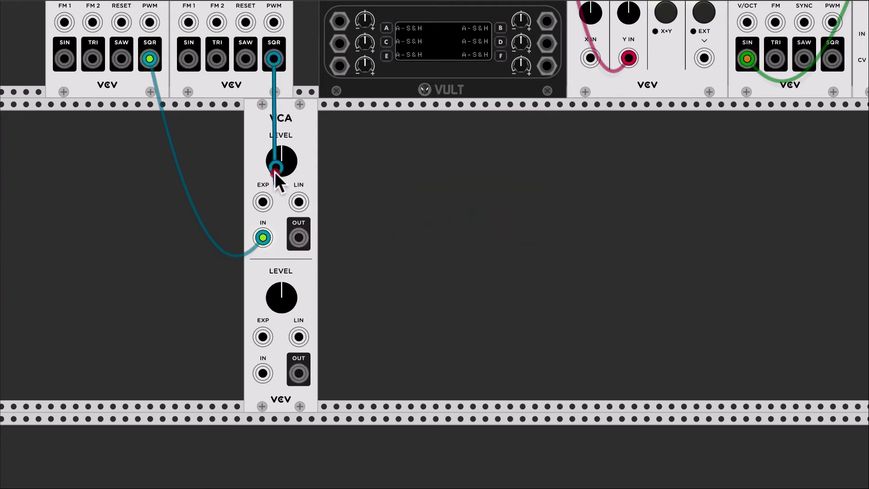
{"action": "left_click_drag", "start_coordinate": [277, 185], "coordinate": [297, 201]}
{"action": "scroll", "coordinate": [297, 200], "scroll_direction": "up", "scroll_amount": 6}
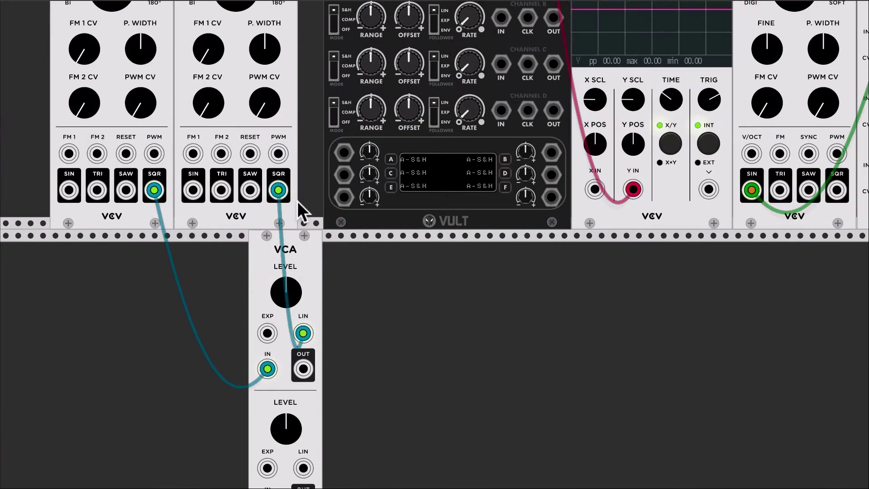
{"action": "left_click_drag", "start_coordinate": [302, 366], "coordinate": [594, 189]}
{"action": "scroll", "coordinate": [492, 122], "scroll_direction": "up", "scroll_amount": 4}
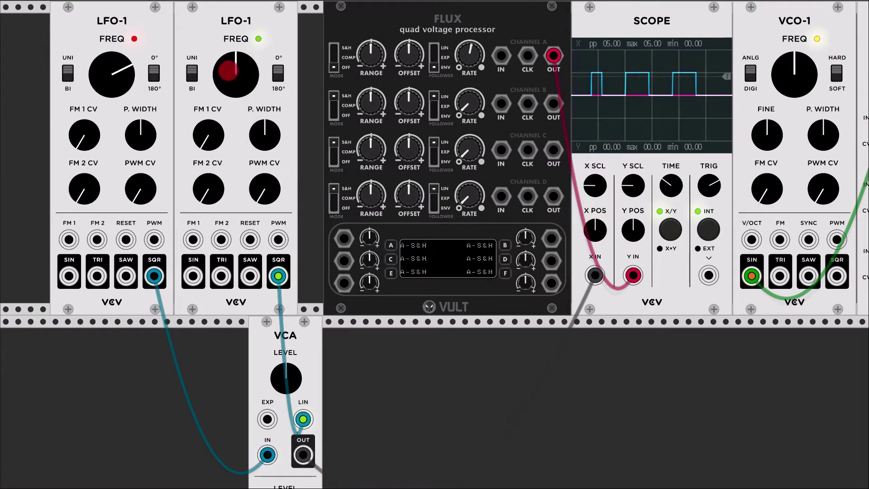
- Raise the second LFO-1's frequency, and feed the VCA the first LFO-1's sine instead of square at a slightly lower frequency
{"action": "left_click_drag", "start_coordinate": [229, 71], "coordinate": [228, 54]}
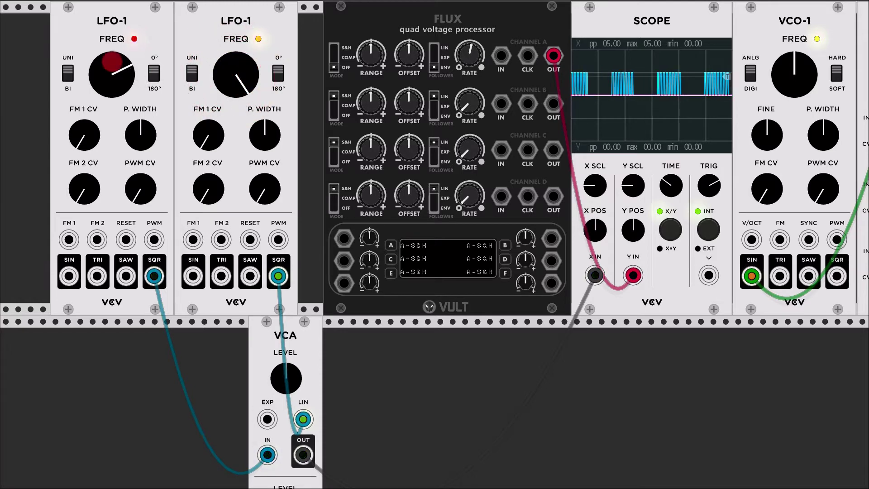
{"action": "left_click_drag", "start_coordinate": [112, 61], "coordinate": [112, 75]}
{"action": "left_click_drag", "start_coordinate": [154, 276], "coordinate": [68, 277]}
{"action": "left_click", "coordinate": [126, 80]}
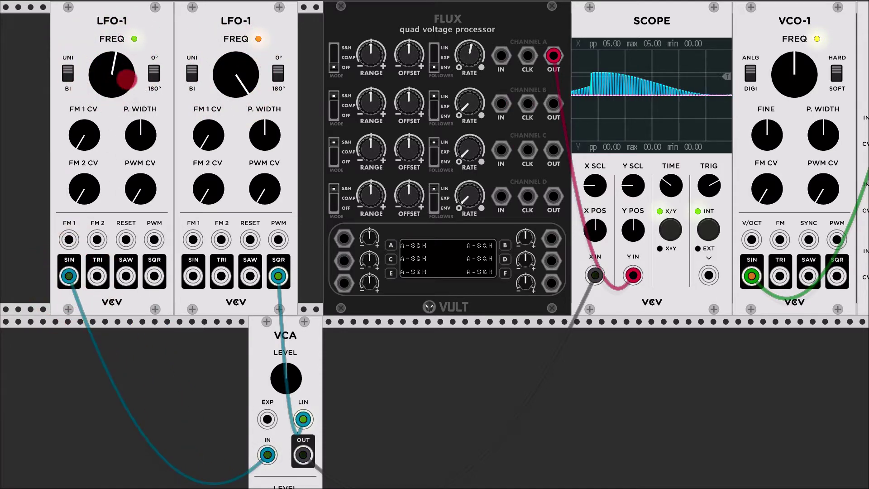
{"action": "mouse_move", "coordinate": [126, 80]}
{"action": "left_mouse_down"}
{"action": "mouse_move", "coordinate": [126, 69]}
{"action": "mouse_move", "coordinate": [126, 82]}
{"action": "left_mouse_up"}
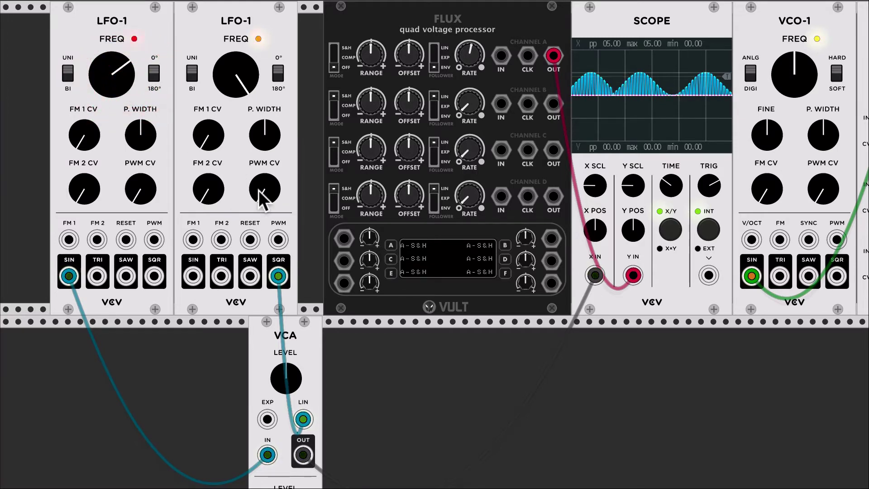
- Patch the VCA's output to Flux channel A's input as well
{"action": "scroll", "coordinate": [390, 313], "scroll_direction": "down", "scroll_amount": 3}
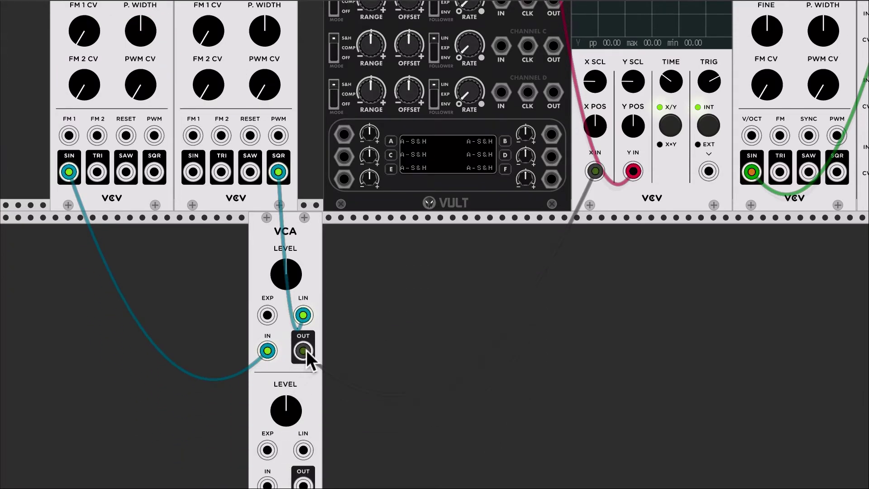
{"action": "scroll", "coordinate": [349, 126], "scroll_direction": "up", "scroll_amount": 3}
{"action": "mouse_move", "coordinate": [306, 349]}
{"action": "left_mouse_down"}
{"action": "mouse_move", "coordinate": [349, 126]}
{"action": "mouse_move", "coordinate": [469, 98]}
{"action": "mouse_move", "coordinate": [505, 54]}
{"action": "left_mouse_up"}
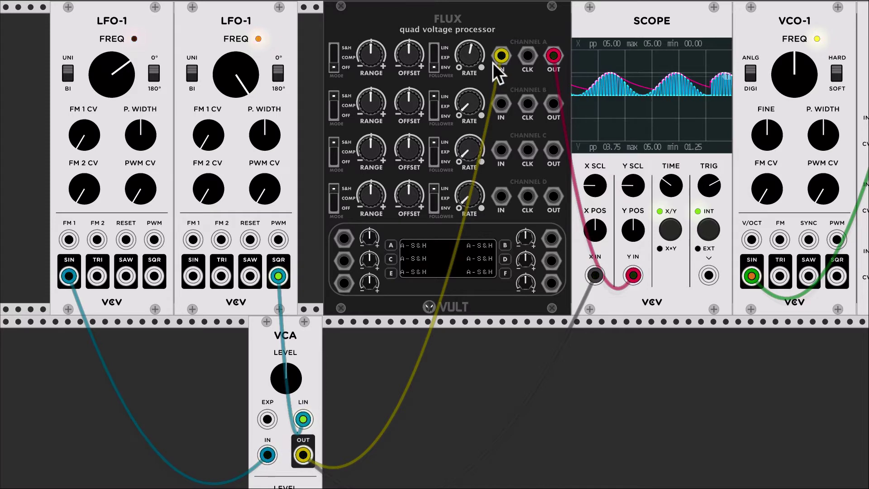
- Raise Flux channel A's follower rate slightly, then turn its range down to minimum and reset it to default
{"action": "mouse_move", "coordinate": [500, 104]}
{"action": "left_mouse_down"}
{"action": "mouse_move", "coordinate": [466, 74]}
{"action": "mouse_move", "coordinate": [467, 63]}
{"action": "mouse_move", "coordinate": [476, 67]}
{"action": "left_mouse_up"}
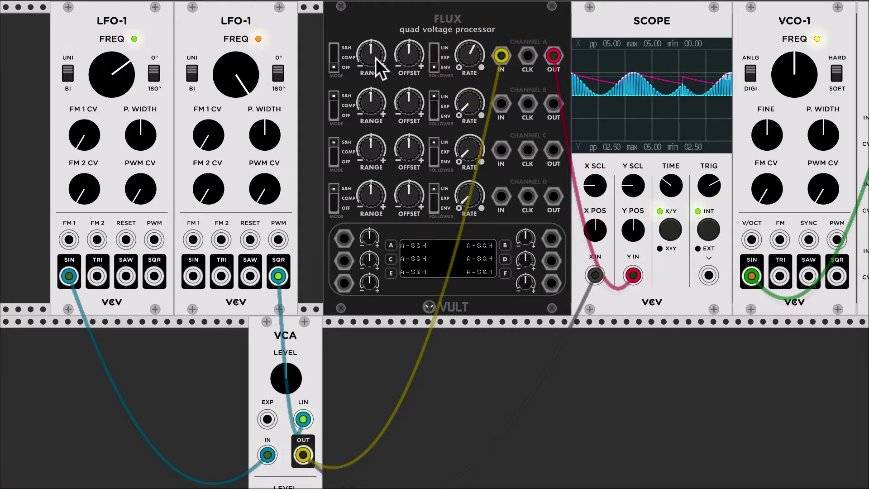
{"action": "left_click_drag", "start_coordinate": [375, 58], "coordinate": [374, 59]}
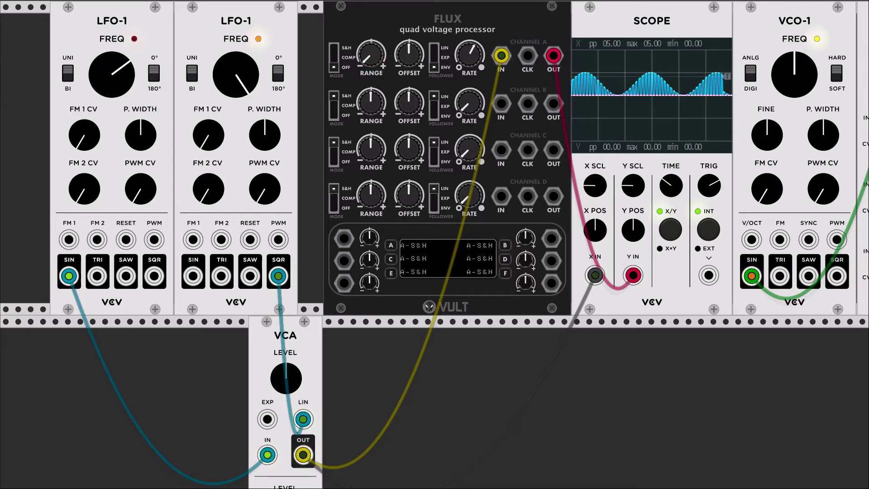
{"action": "double_click", "coordinate": [376, 59]}
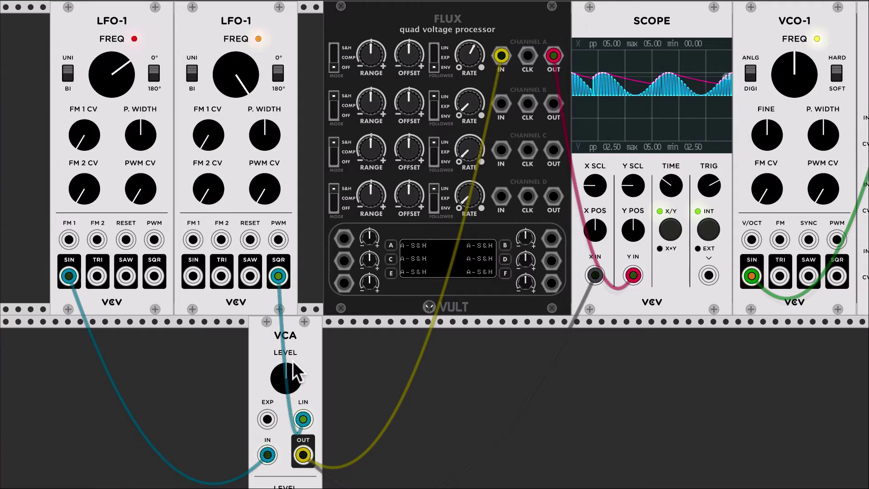
- Delete the VCA module and lower the frequency of both LFO-1 modules
{"action": "key", "text": "Delete"}
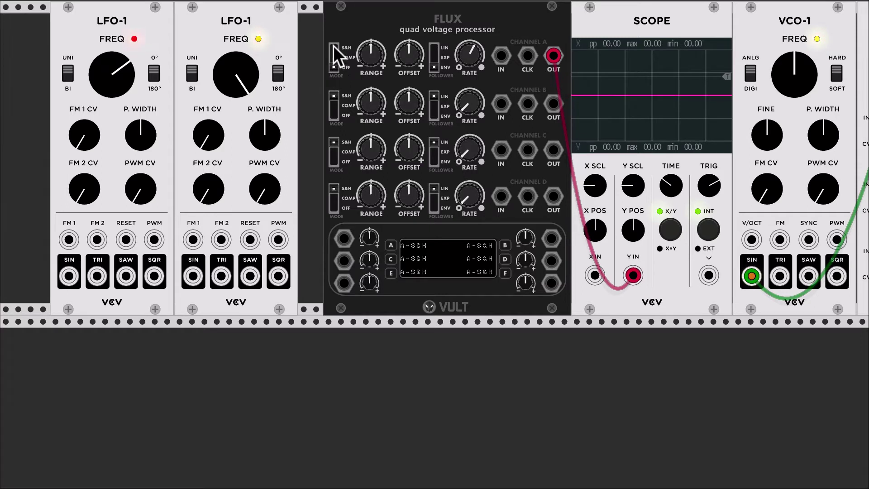
{"action": "left_click_drag", "start_coordinate": [113, 78], "coordinate": [113, 90]}
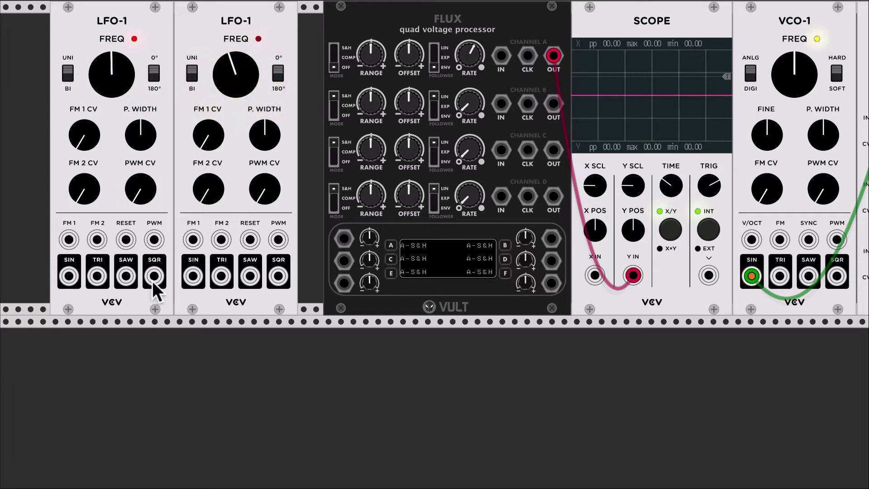
- Patch the first LFO-1's square output to Flux channel A's CLK and the second LFO-1's sine output to its IN
{"action": "left_click_drag", "start_coordinate": [153, 281], "coordinate": [527, 55]}
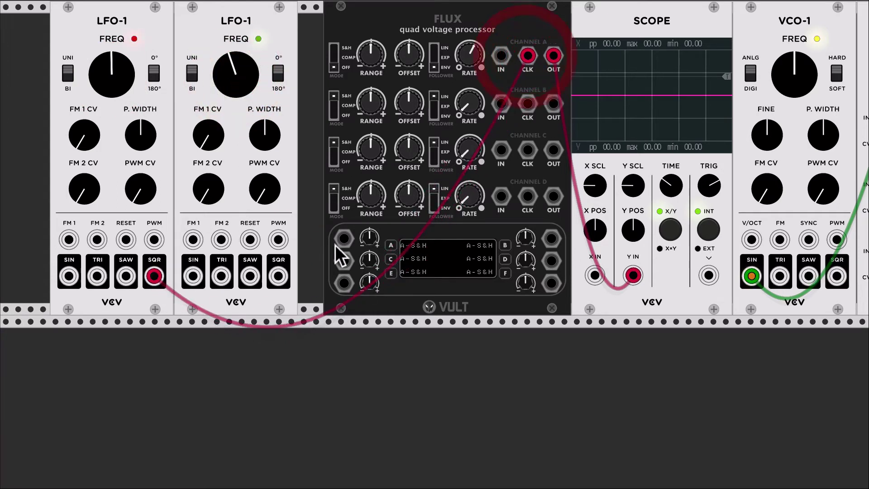
{"action": "left_click_drag", "start_coordinate": [194, 274], "coordinate": [501, 55]}
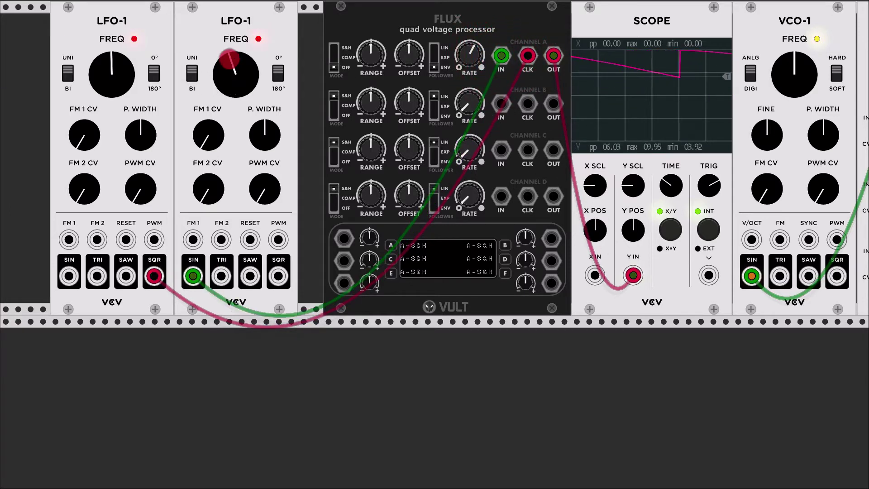
- Turn Flux channel A's rate to minimum and raise both LFO-1 frequencies for the sample-and-hold signal
{"action": "left_click_drag", "start_coordinate": [228, 59], "coordinate": [232, 77]}
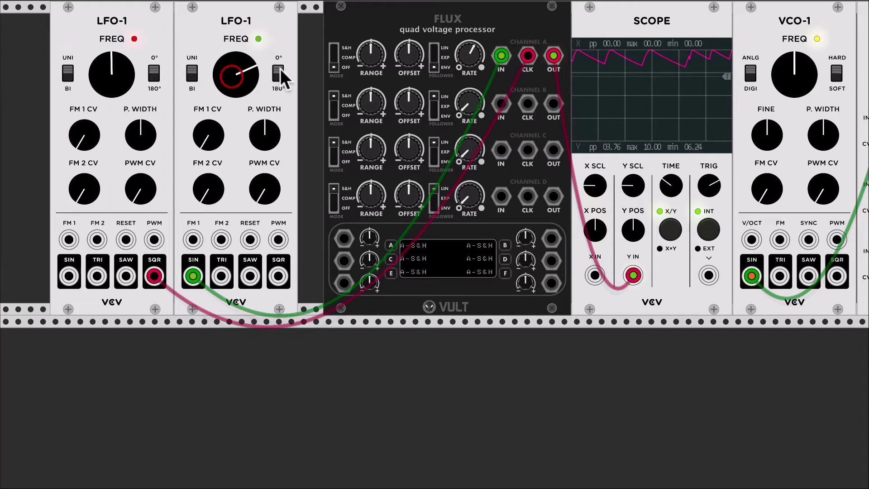
{"action": "left_click_drag", "start_coordinate": [463, 54], "coordinate": [462, 77]}
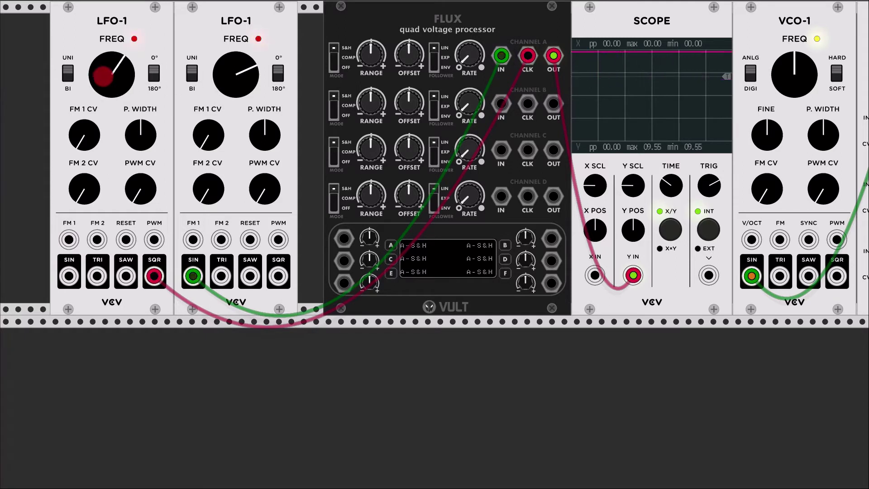
{"action": "left_click_drag", "start_coordinate": [103, 76], "coordinate": [102, 65]}
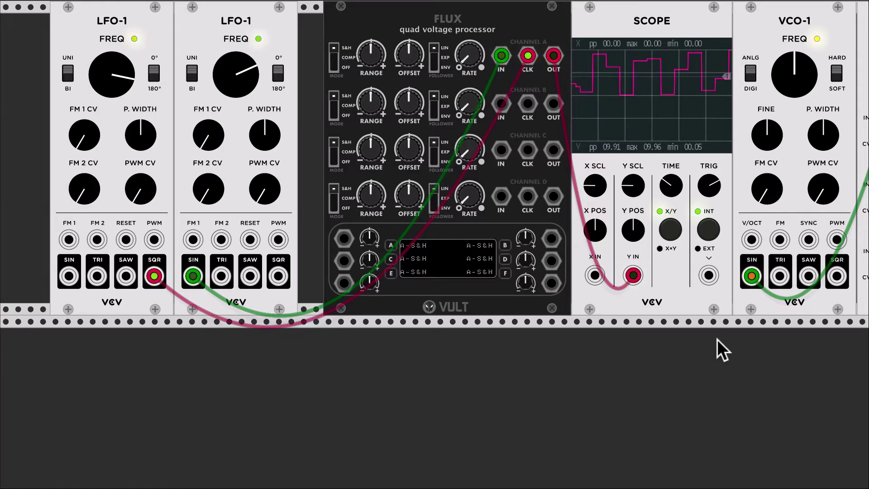
- Patch the second LFO-1's sine output to the Scope's X input and fine-tune the first LFO-1's frequency
{"action": "mouse_move", "coordinate": [193, 275]}
{"action": "left_mouse_down"}
{"action": "mouse_move", "coordinate": [593, 274]}
{"action": "mouse_move", "coordinate": [585, 267]}
{"action": "left_mouse_up"}
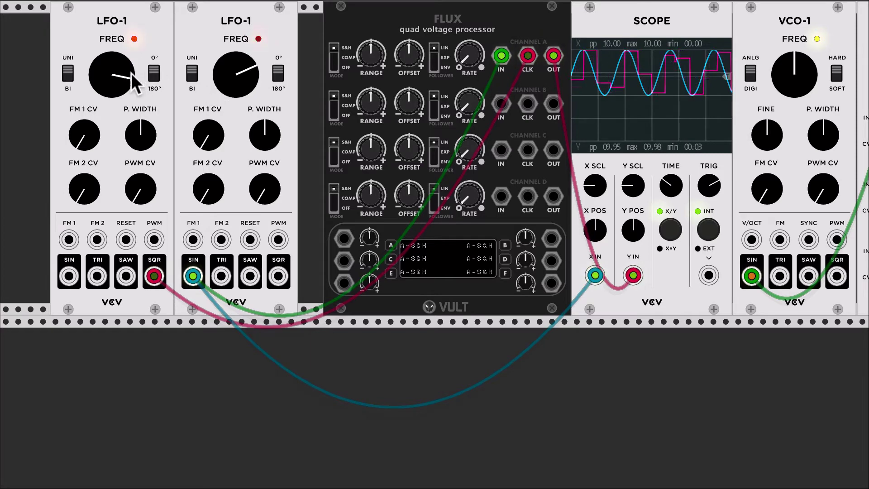
{"action": "mouse_move", "coordinate": [131, 75]}
{"action": "left_mouse_down"}
{"action": "mouse_move", "coordinate": [119, 75]}
{"action": "mouse_move", "coordinate": [122, 82]}
{"action": "left_mouse_up"}
- Patch Flux channel A's output to VCO-1's V/OCT input
{"action": "scroll", "coordinate": [363, 99], "scroll_direction": "right", "scroll_amount": 5}
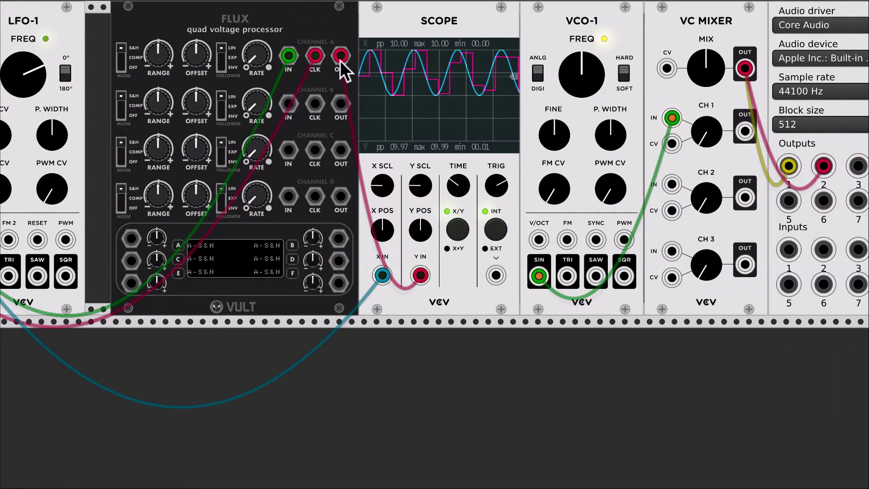
{"action": "left_click_drag", "start_coordinate": [341, 56], "coordinate": [539, 238]}
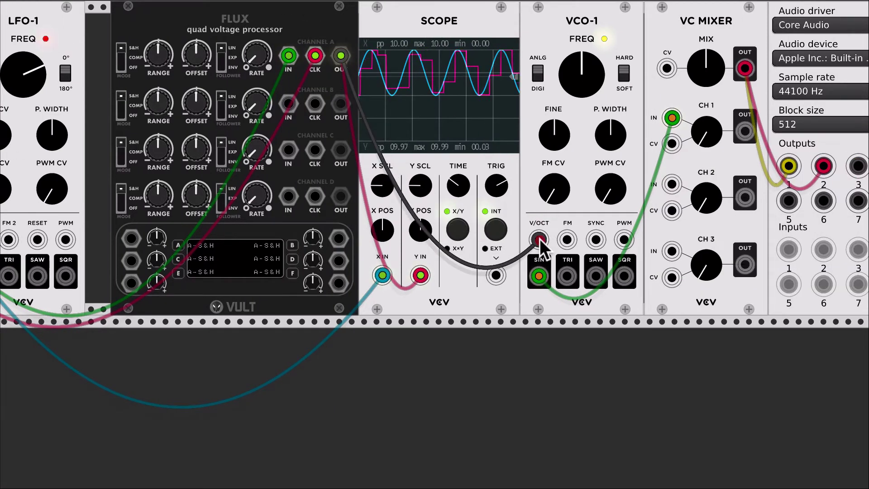
- Raise the VC Mixer's CH 1 level so the VCO-1 sine can be heard
{"action": "scroll", "coordinate": [460, 131], "scroll_direction": "left", "scroll_amount": 5}
{"action": "scroll", "coordinate": [459, 131], "scroll_direction": "right", "scroll_amount": 2}
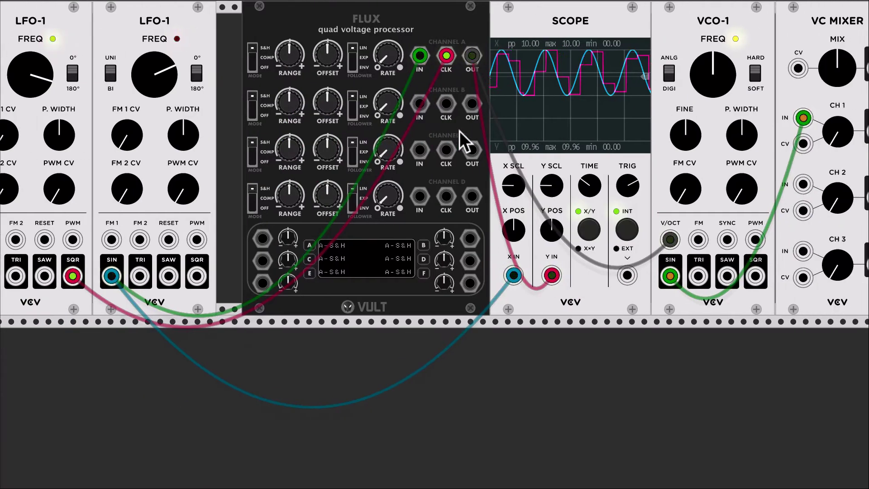
{"action": "left_click", "coordinate": [838, 145]}
{"action": "left_click_drag", "start_coordinate": [838, 145], "coordinate": [838, 97]}
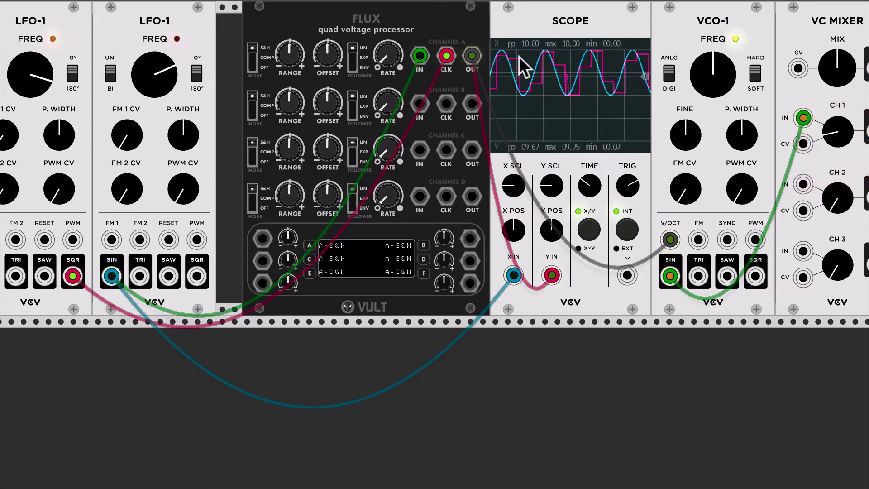
- Reduce Flux channel A's range well below centre and raise its offset above centre
{"action": "scroll", "coordinate": [519, 56], "scroll_direction": "left", "scroll_amount": 1}
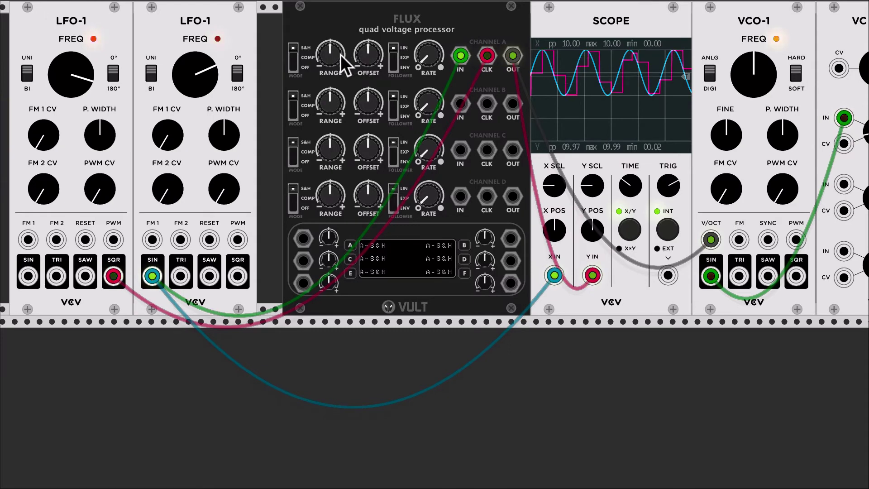
{"action": "left_click", "coordinate": [324, 53]}
{"action": "mouse_move", "coordinate": [325, 53]}
{"action": "left_mouse_down"}
{"action": "mouse_move", "coordinate": [323, 64]}
{"action": "mouse_move", "coordinate": [365, 45]}
{"action": "left_mouse_up"}
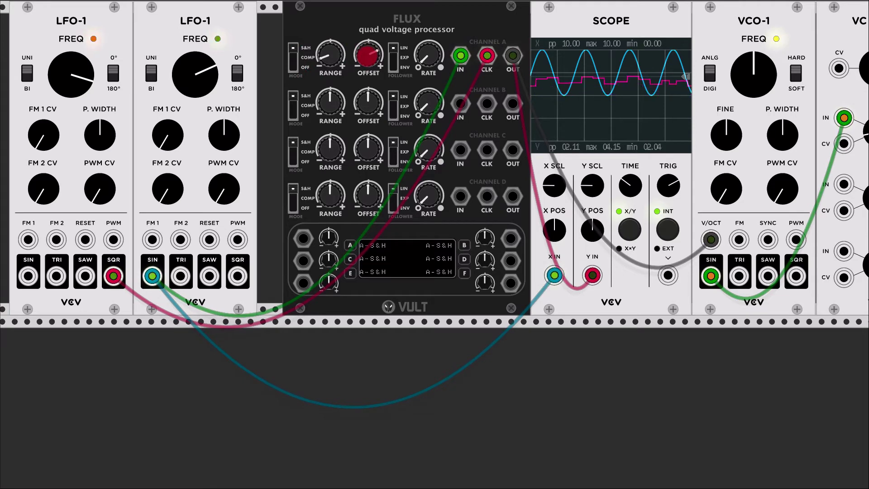
- Raise Flux channel A's rate with the follower in EXP mode and lower its offset below centre
{"action": "left_click", "coordinate": [393, 59]}
{"action": "left_click_drag", "start_coordinate": [427, 57], "coordinate": [427, 70]}
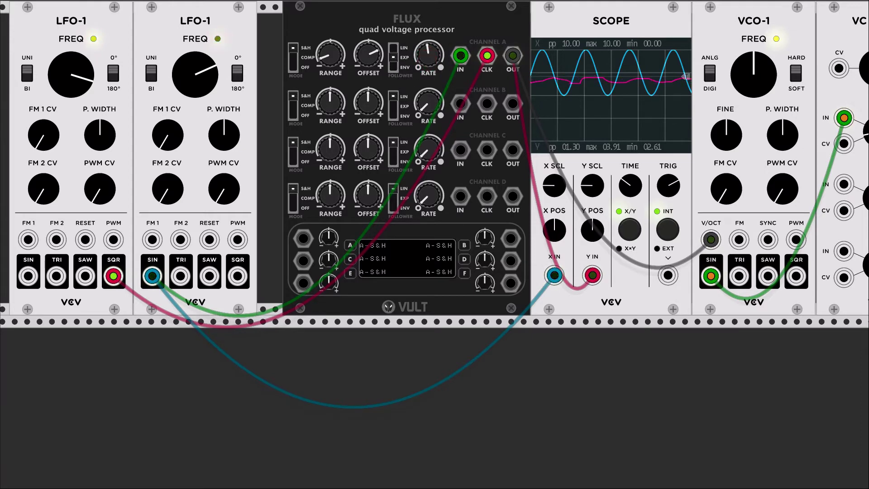
{"action": "left_click", "coordinate": [427, 59]}
{"action": "mouse_move", "coordinate": [378, 76]}
{"action": "left_mouse_down"}
{"action": "mouse_move", "coordinate": [378, 84]}
{"action": "mouse_move", "coordinate": [370, 65]}
{"action": "left_mouse_up"}
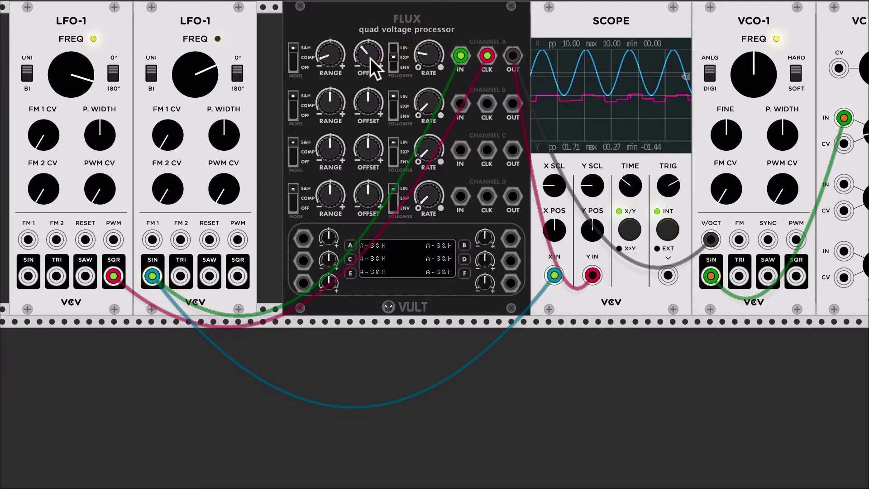
- Set Flux channel A's follower to LIN and raise its rate further
{"action": "left_click", "coordinate": [426, 53]}
{"action": "left_click", "coordinate": [392, 50]}
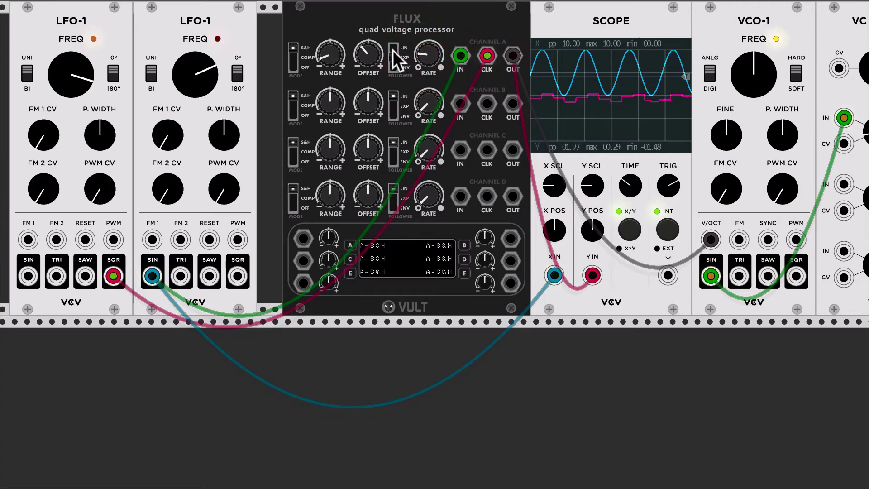
{"action": "left_click", "coordinate": [427, 55]}
{"action": "left_click_drag", "start_coordinate": [426, 55], "coordinate": [427, 63]}
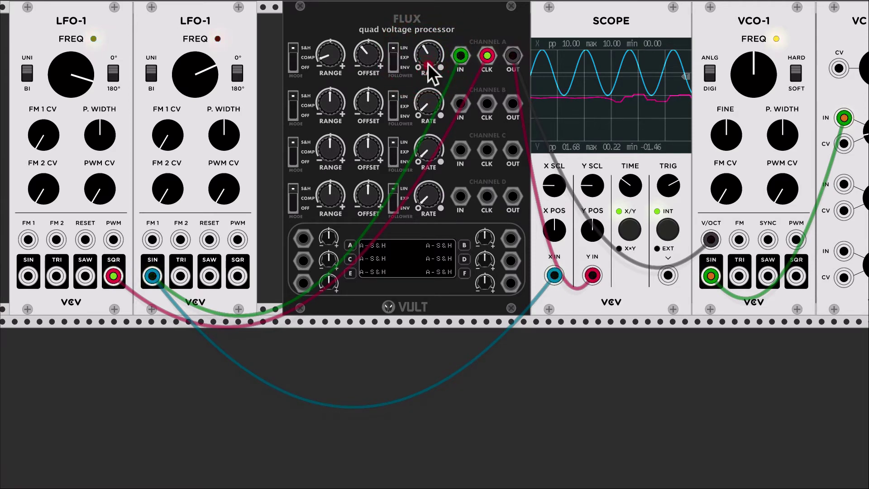
- Try Flux channel A's follower in EXP and ENV modes and return it to LIN
{"action": "left_click", "coordinate": [394, 57]}
{"action": "left_click", "coordinate": [394, 67]}
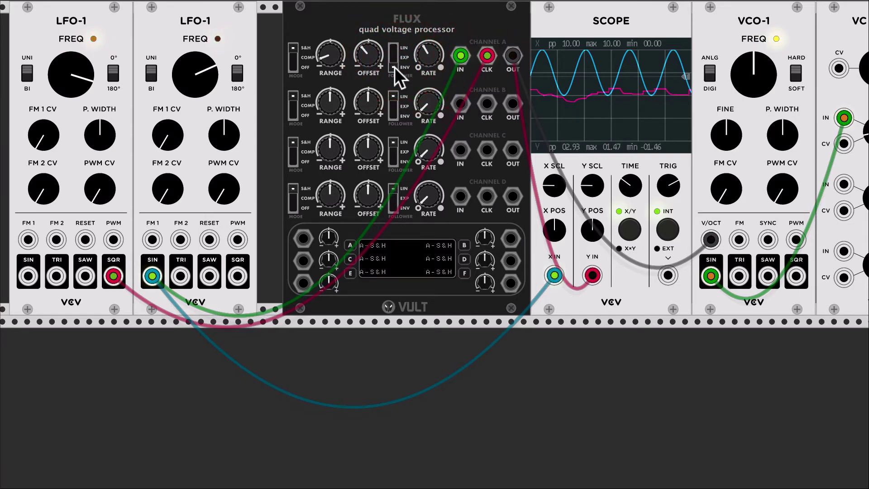
{"action": "left_click", "coordinate": [394, 67]}
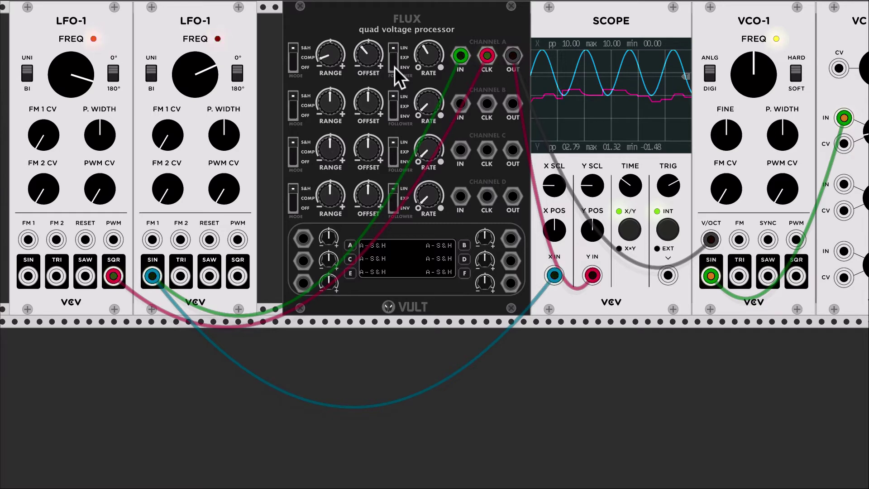
- Delete the VCO-1 module from the rack
{"action": "scroll", "coordinate": [441, 61], "scroll_direction": "right", "scroll_amount": 5}
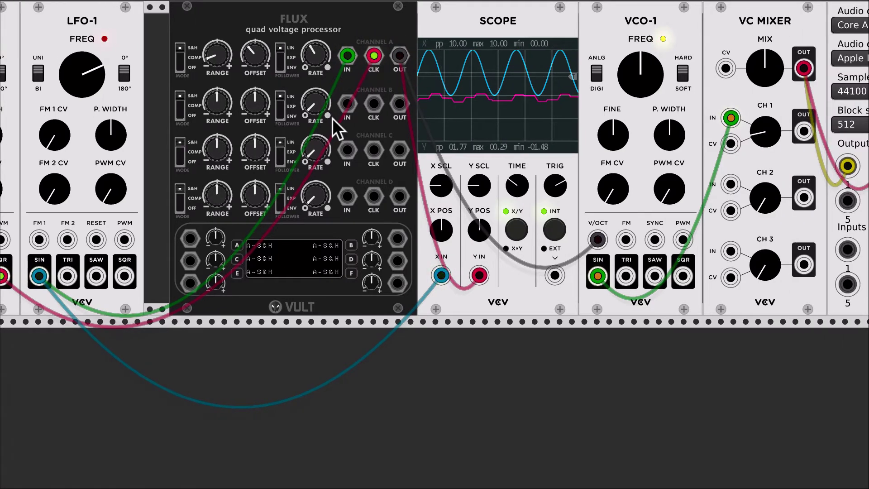
{"action": "scroll", "coordinate": [339, 67], "scroll_direction": "left", "scroll_amount": 4}
{"action": "scroll", "coordinate": [339, 67], "scroll_direction": "left", "scroll_amount": 3}
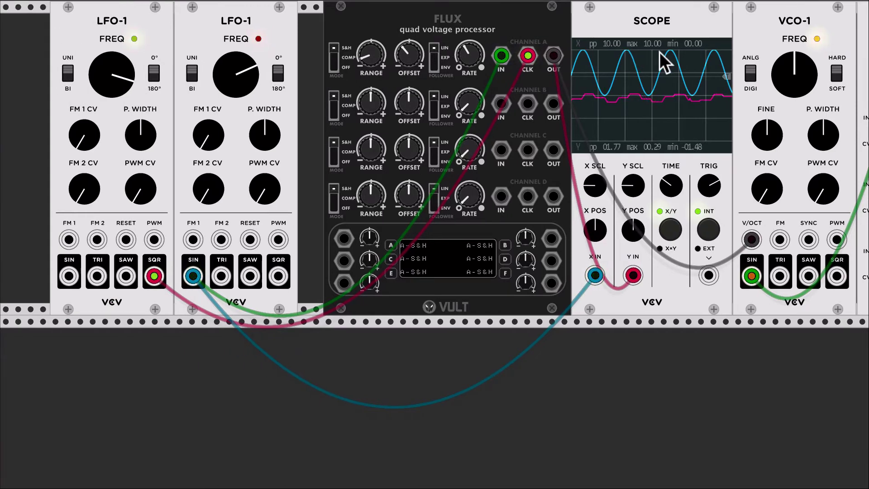
{"action": "key", "text": "Delete"}
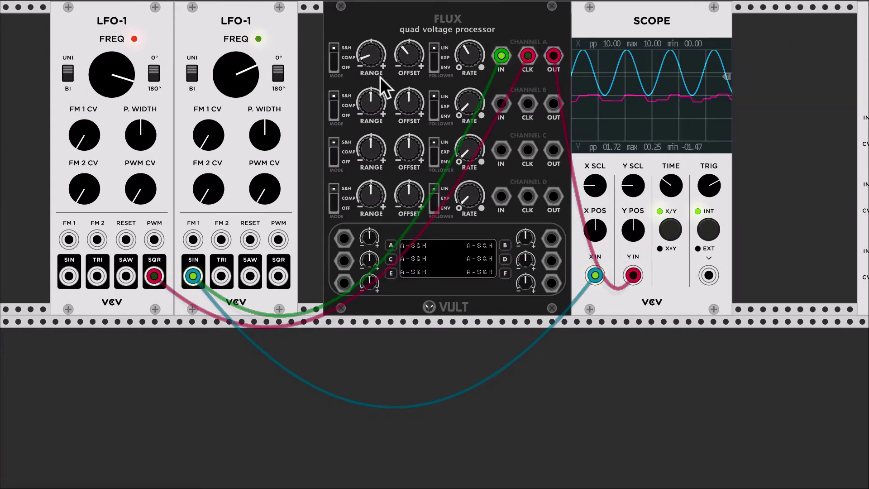
- Delete the second LFO-1 module, the one feeding Flux channel A's IN
{"action": "scroll", "coordinate": [538, 80], "scroll_direction": "right", "scroll_amount": 3}
{"action": "scroll", "coordinate": [538, 79], "scroll_direction": "down", "scroll_amount": 1}
{"action": "scroll", "coordinate": [551, 84], "scroll_direction": "right", "scroll_amount": 5}
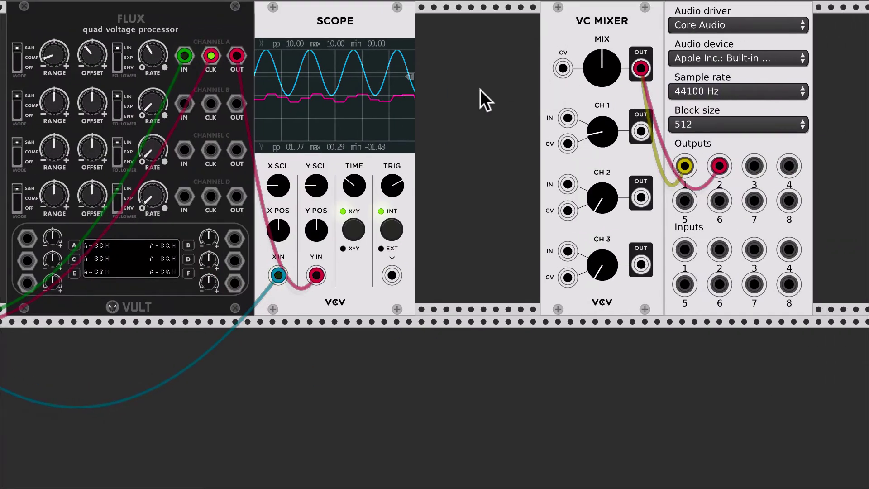
{"action": "scroll", "coordinate": [481, 97], "scroll_direction": "left", "scroll_amount": 5}
{"action": "scroll", "coordinate": [481, 97], "scroll_direction": "up", "scroll_amount": 1}
{"action": "scroll", "coordinate": [501, 138], "scroll_direction": "left", "scroll_amount": 3}
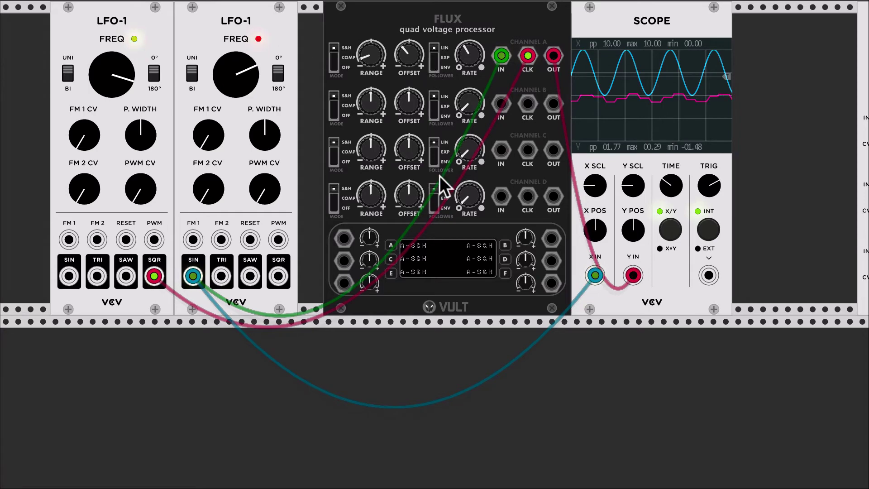
{"action": "key", "text": "Delete"}
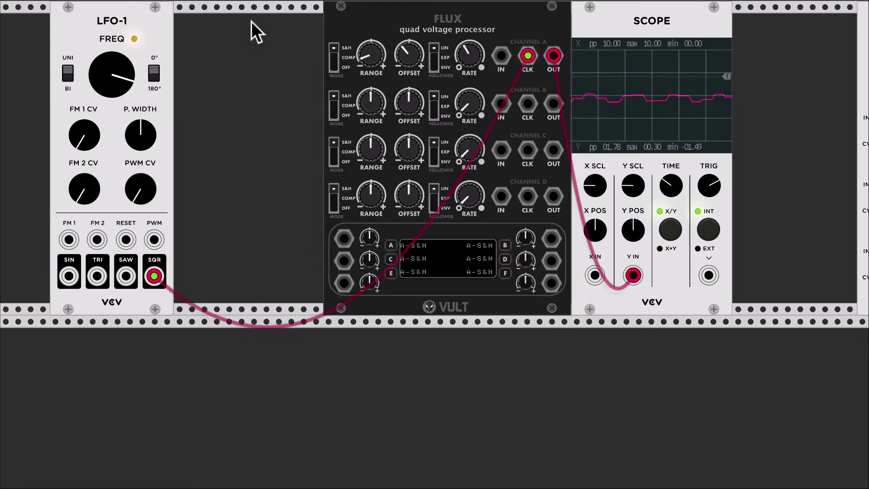
- Add the Audible Instruments Utilities module between LFO-1 and Flux and patch its NOISE output to channel A's IN
{"action": "right_click", "coordinate": [251, 74]}
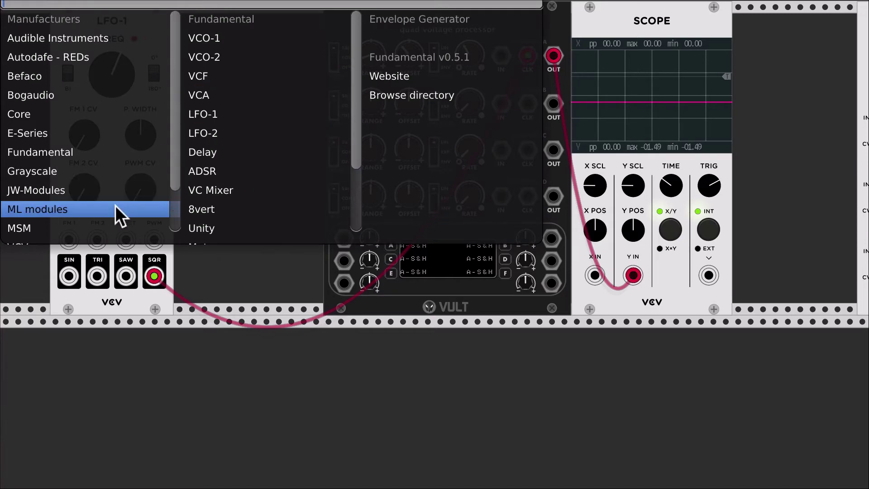
{"action": "mouse_move", "coordinate": [114, 43]}
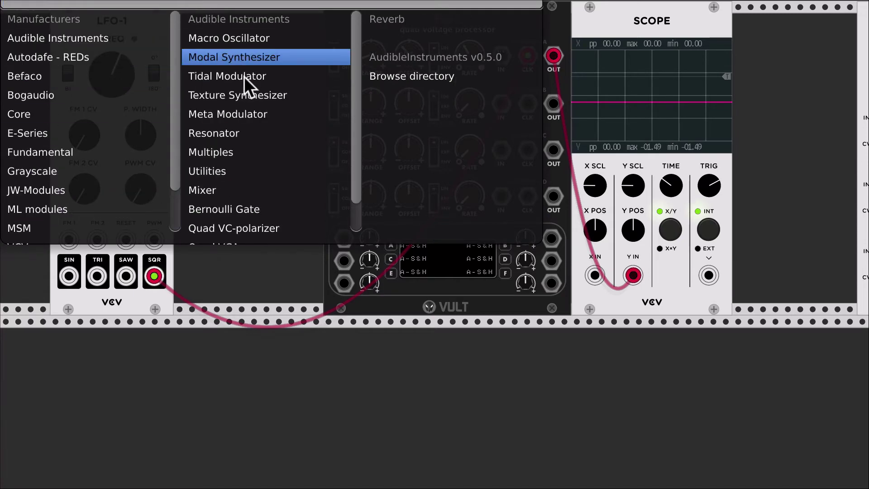
{"action": "scroll", "coordinate": [248, 160], "scroll_direction": "down", "scroll_amount": 1}
{"action": "left_click", "coordinate": [243, 141]}
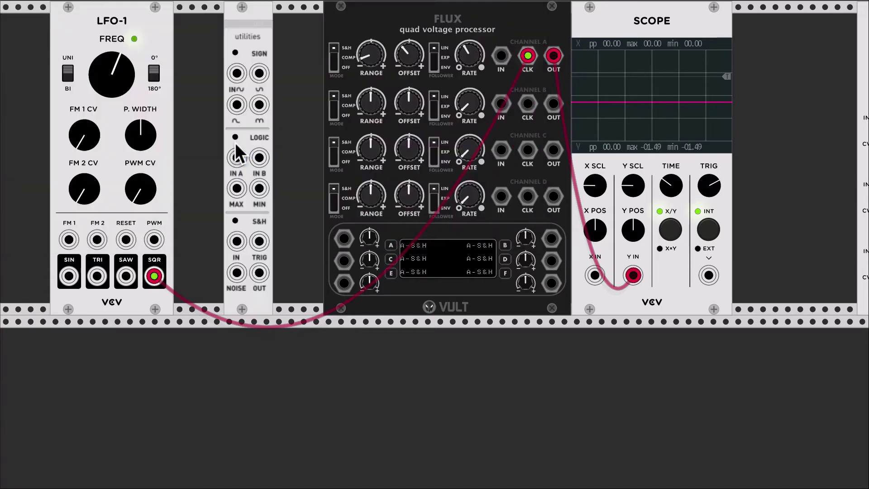
{"action": "mouse_move", "coordinate": [240, 272]}
{"action": "left_mouse_down"}
{"action": "mouse_move", "coordinate": [374, 227]}
{"action": "mouse_move", "coordinate": [503, 32]}
{"action": "mouse_move", "coordinate": [500, 55]}
{"action": "left_mouse_up"}
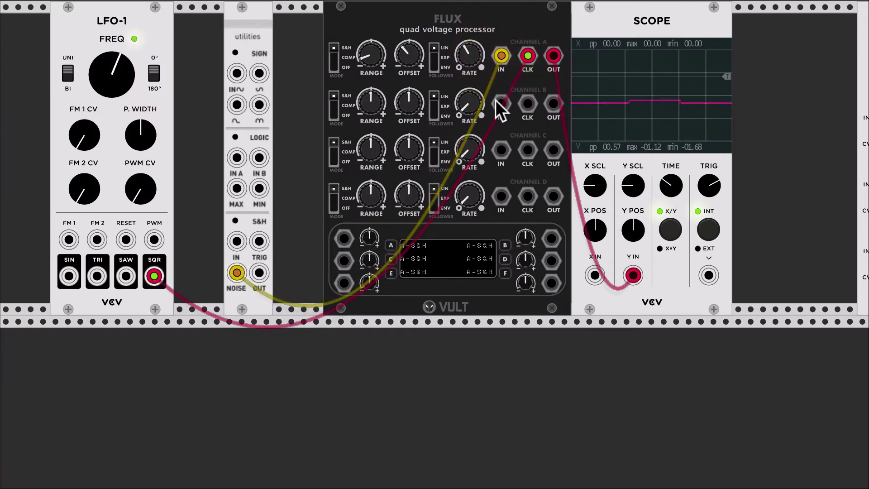
- Reset Flux channel A's range and offset to centre and raise the clocking LFO-1's frequency
{"action": "right_click", "coordinate": [372, 60]}
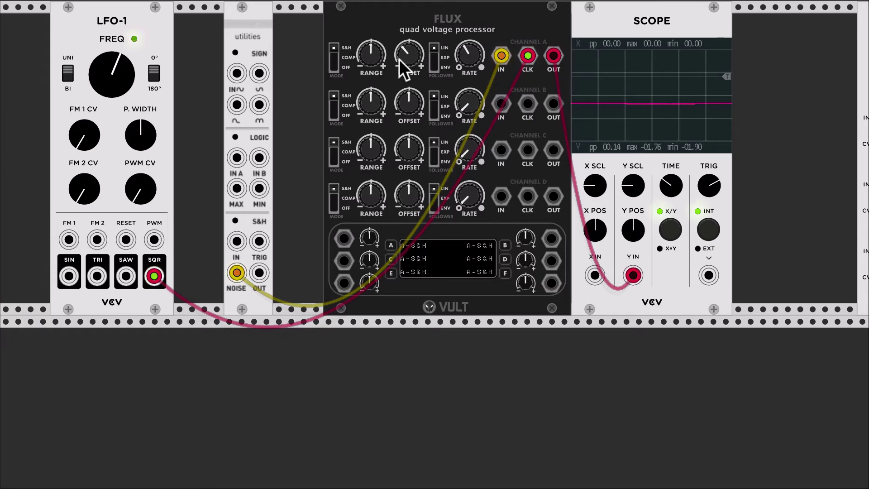
{"action": "right_click", "coordinate": [399, 59]}
{"action": "left_click_drag", "start_coordinate": [115, 75], "coordinate": [115, 56]}
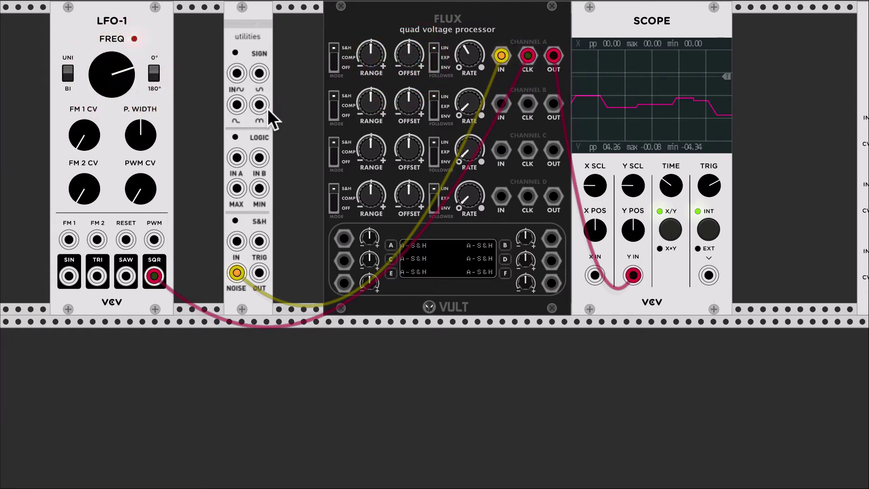
- Switch Flux channel A to COMP mode with its rate at minimum and turn down the Scope's TIME
{"action": "left_click_drag", "start_coordinate": [474, 57], "coordinate": [475, 67]}
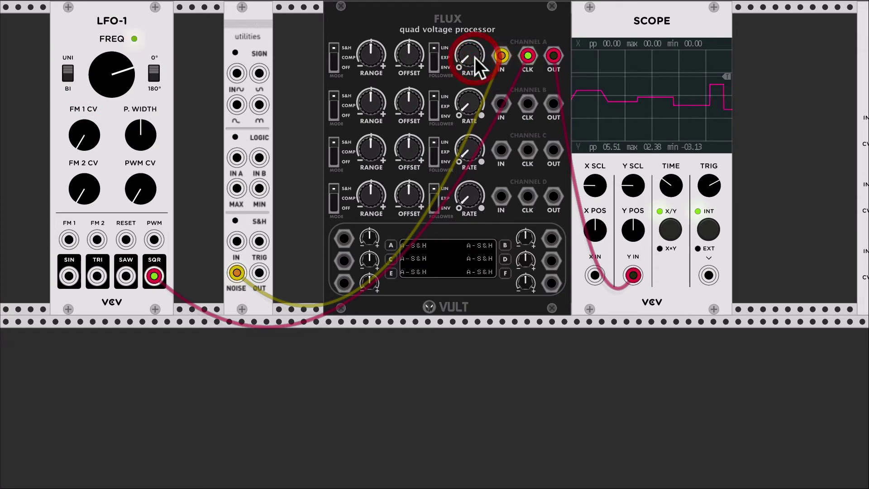
{"action": "left_click", "coordinate": [334, 61]}
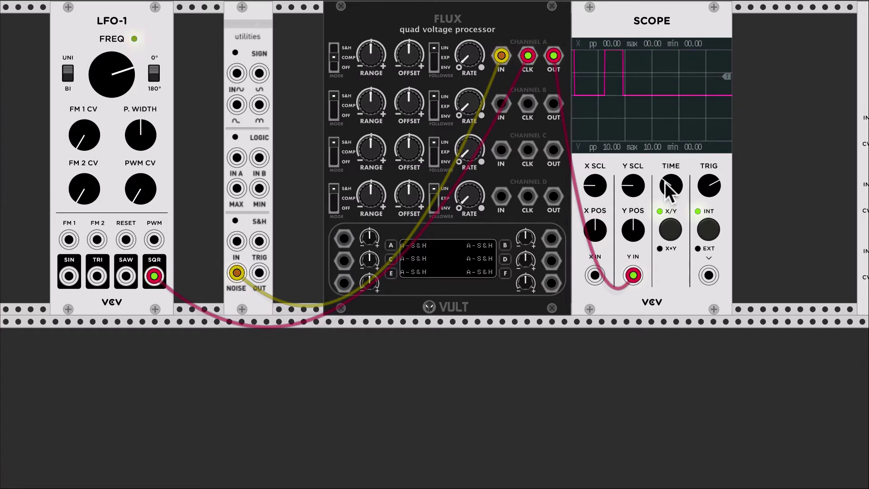
{"action": "mouse_move", "coordinate": [664, 182]}
{"action": "left_mouse_down"}
{"action": "mouse_move", "coordinate": [664, 160]}
{"action": "mouse_move", "coordinate": [666, 183]}
{"action": "left_mouse_up"}
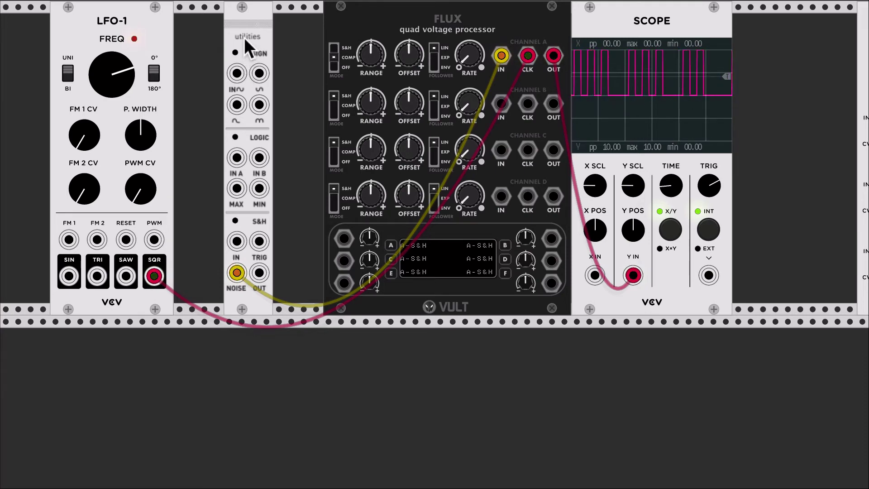
- Move the Utilities module to the row below and duplicate LFO-1 into the freed space
{"action": "left_click_drag", "start_coordinate": [243, 38], "coordinate": [99, 327]}
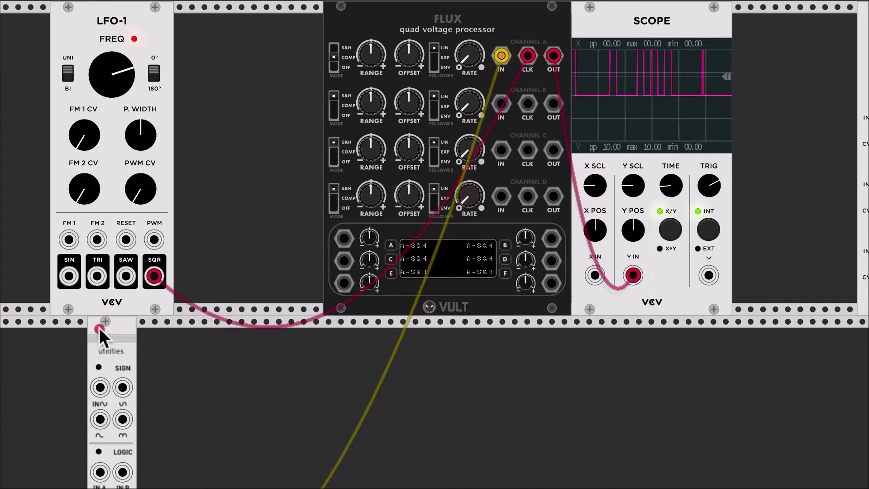
{"action": "right_click", "coordinate": [214, 160]}
{"action": "left_click", "coordinate": [142, 20]}
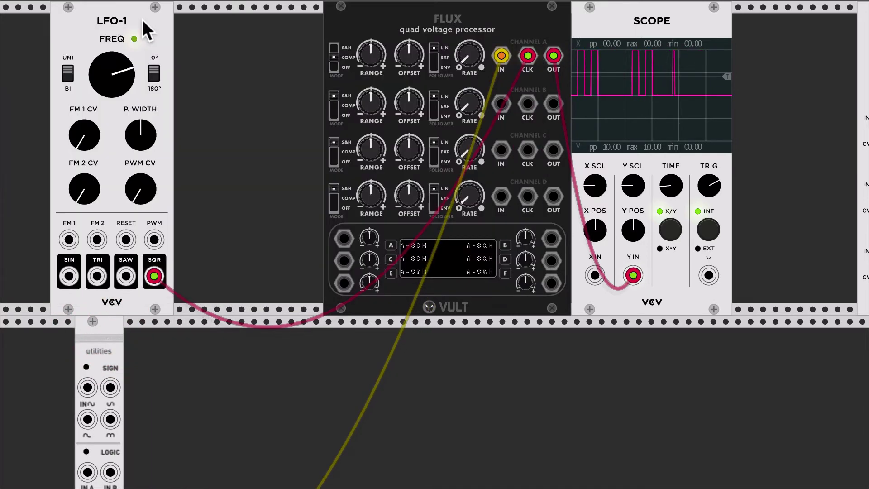
{"action": "key", "text": "ctrl+d"}
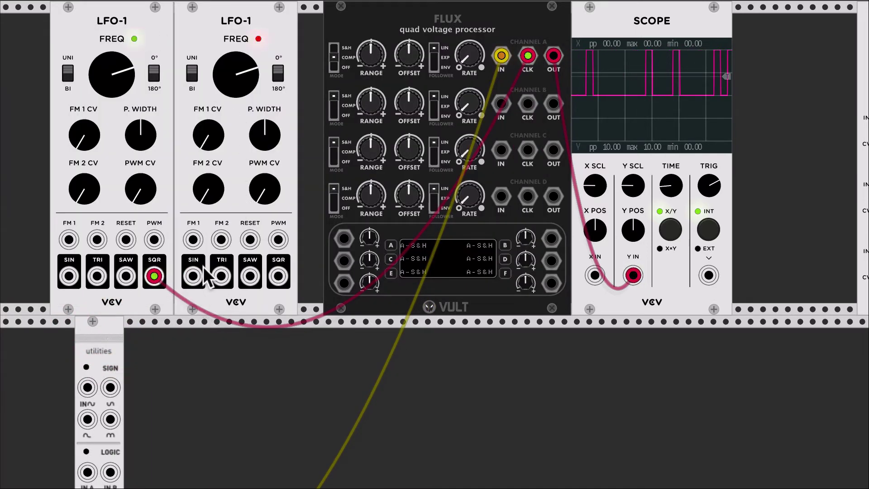
- Patch the duplicated LFO-1's sine output to Flux channel A's IN and the Scope's X IN, and lower its frequency
{"action": "left_click_drag", "start_coordinate": [497, 67], "coordinate": [193, 275]}
{"action": "mouse_move", "coordinate": [249, 66]}
{"action": "left_mouse_down"}
{"action": "mouse_move", "coordinate": [250, 79]}
{"action": "mouse_move", "coordinate": [249, 53]}
{"action": "left_mouse_up"}
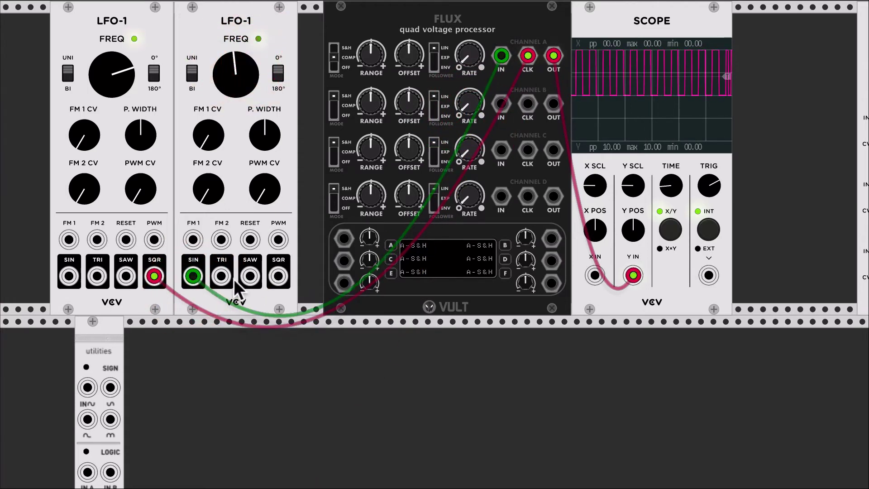
{"action": "left_click_drag", "start_coordinate": [193, 276], "coordinate": [591, 273]}
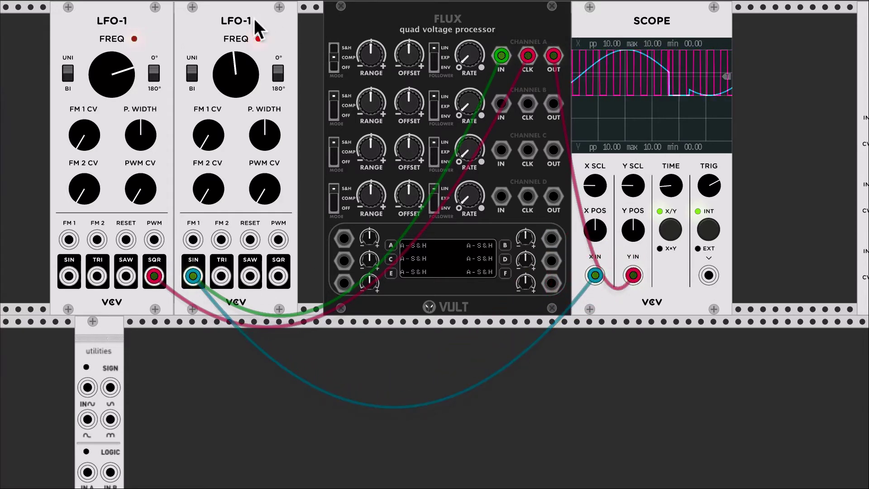
- Switch the second LFO-1 to BI and turn the Scope's TIME to minimum
{"action": "left_click", "coordinate": [193, 73]}
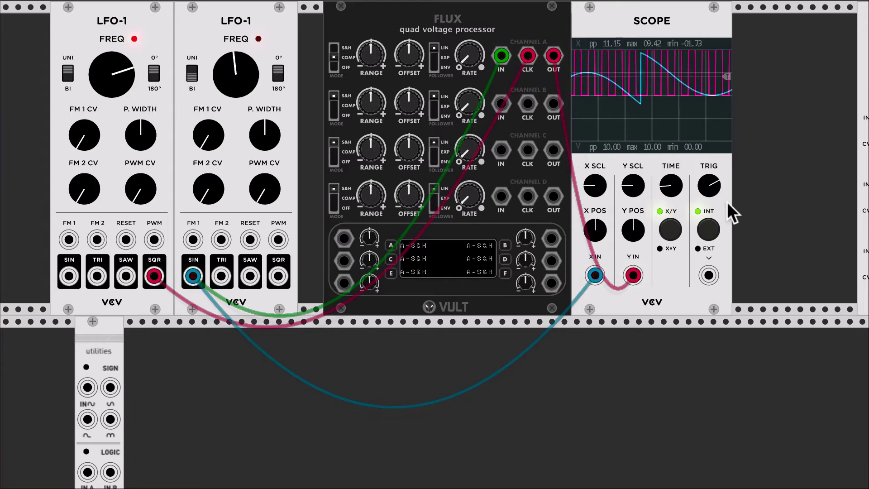
{"action": "left_click_drag", "start_coordinate": [671, 191], "coordinate": [672, 208]}
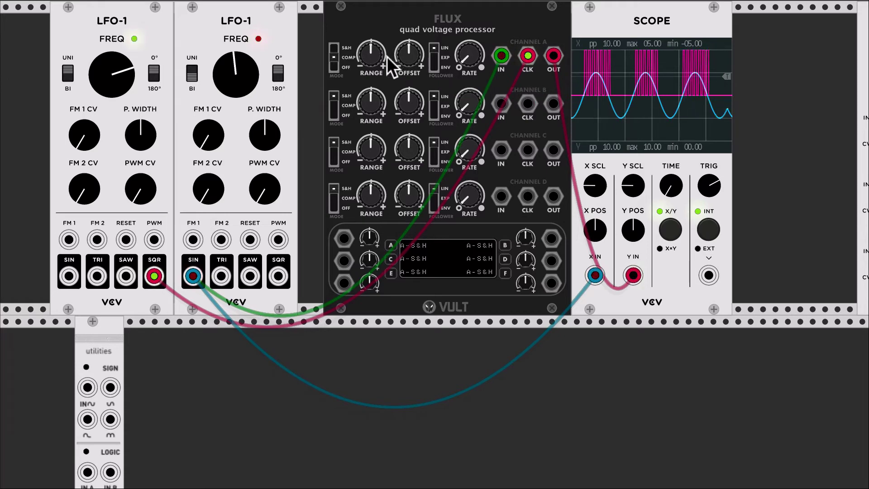
- Lower Flux channel A's offset below centre to shift the comparator threshold
{"action": "left_click", "coordinate": [370, 59]}
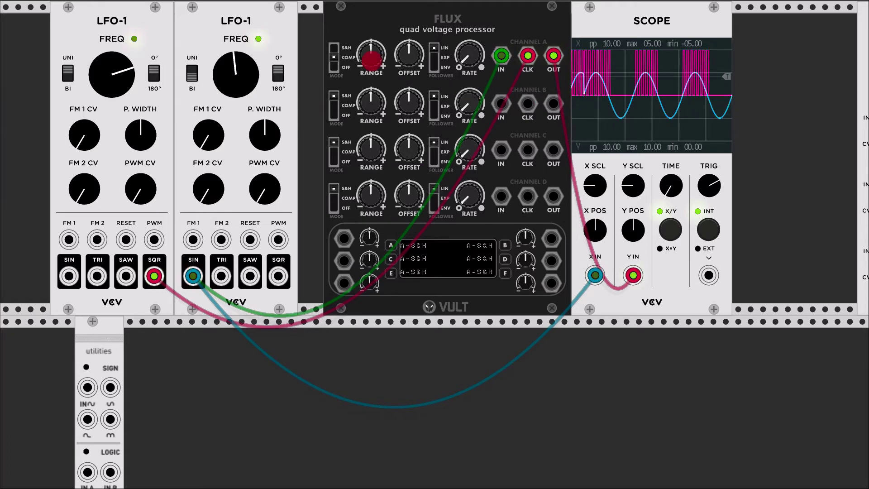
{"action": "left_click", "coordinate": [404, 57]}
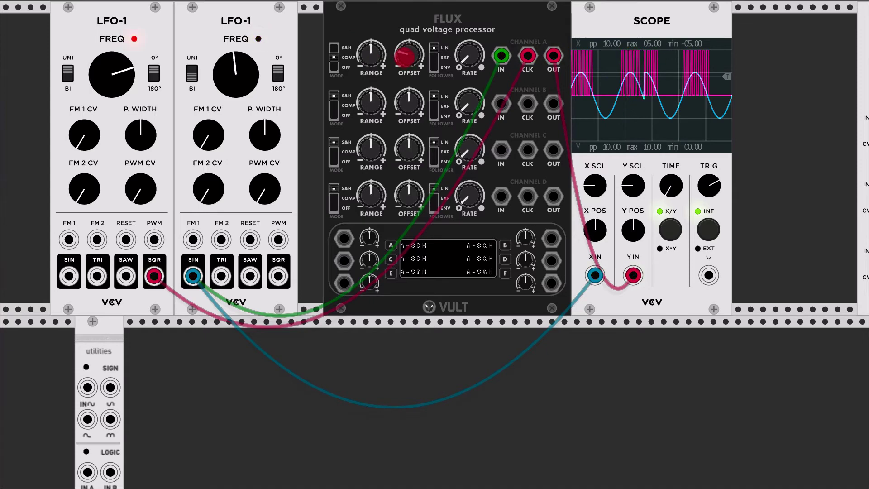
{"action": "mouse_move", "coordinate": [404, 57]}
{"action": "left_mouse_down"}
{"action": "mouse_move", "coordinate": [404, 72]}
{"action": "mouse_move", "coordinate": [403, 55]}
{"action": "left_mouse_up"}
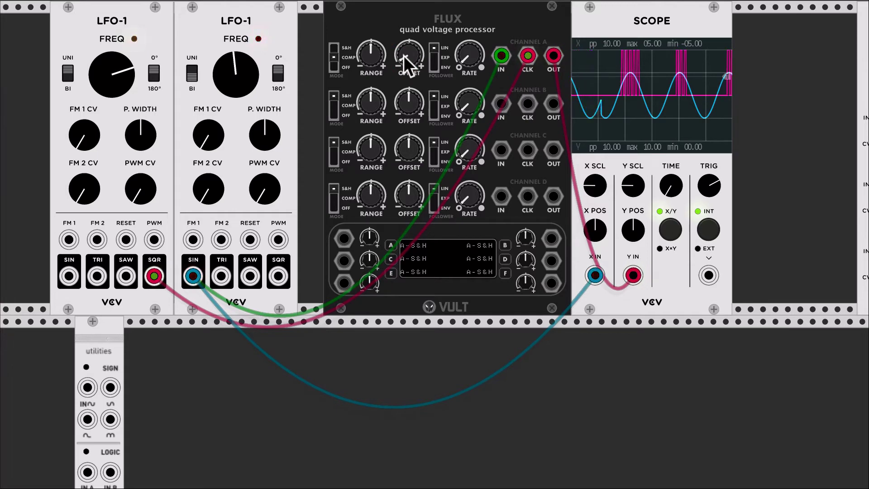
- Raise Flux channel A's offset well above centre to shift the comparator threshold
{"action": "left_click_drag", "start_coordinate": [403, 56], "coordinate": [403, 55]}
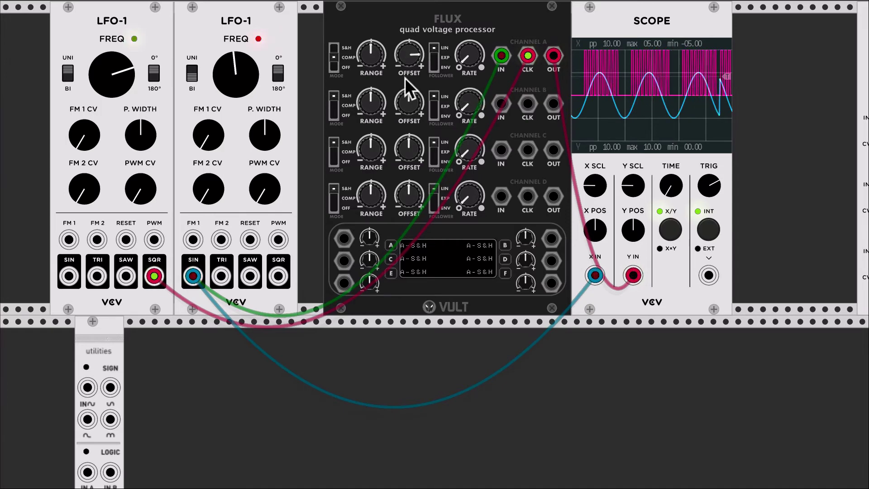
- Delete the second LFO-1 and move the Utilities module into the space beside Flux
{"action": "key", "text": "Delete"}
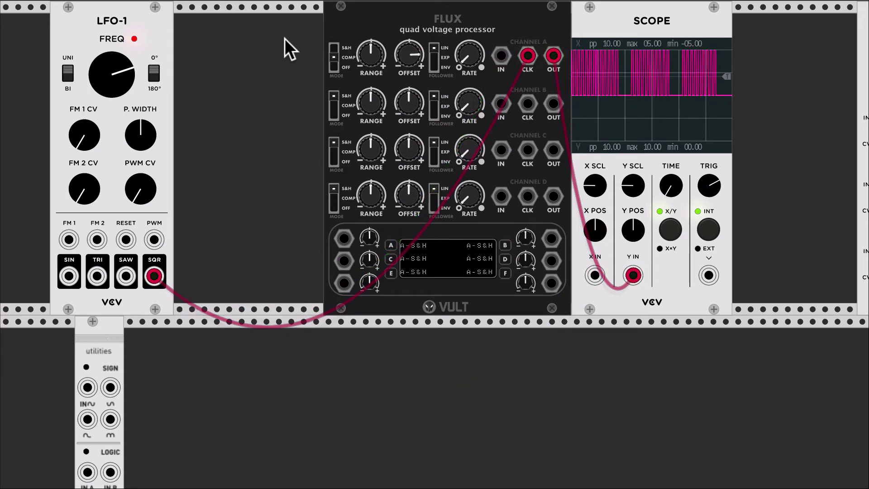
{"action": "left_click_drag", "start_coordinate": [102, 341], "coordinate": [301, 26]}
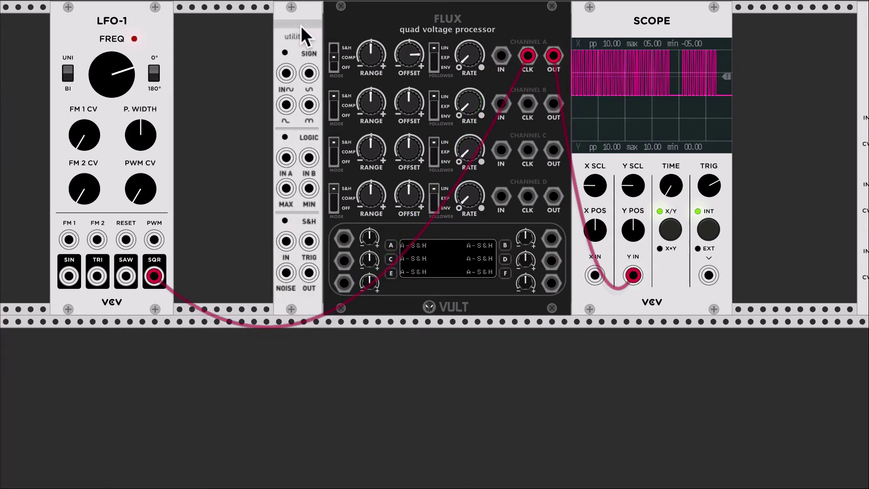
- Patch Utilities' NOISE output to Flux channel A's IN and reset channel A's offset to its default
{"action": "left_click_drag", "start_coordinate": [285, 271], "coordinate": [500, 55]}
{"action": "double_click", "coordinate": [412, 61]}
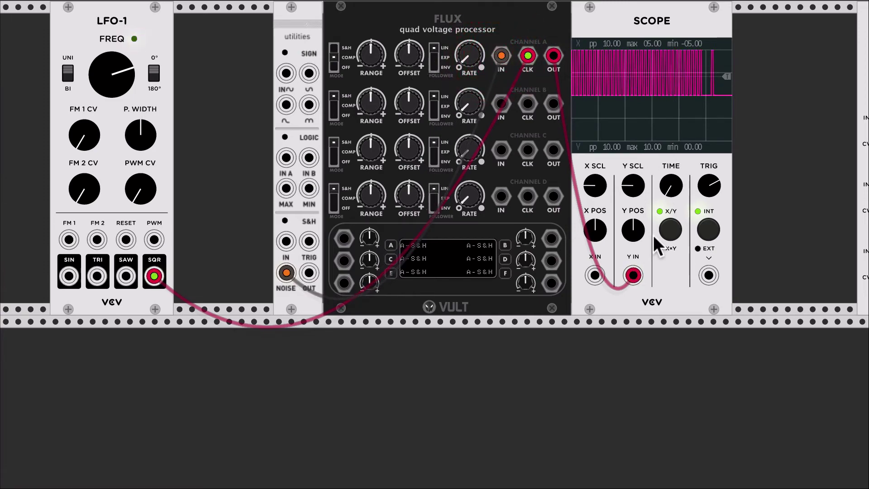
- Remove the Scope and add Vult's Trummor 2 drum synthesizer directly below Flux, aligned with it
{"action": "double_click", "coordinate": [675, 183]}
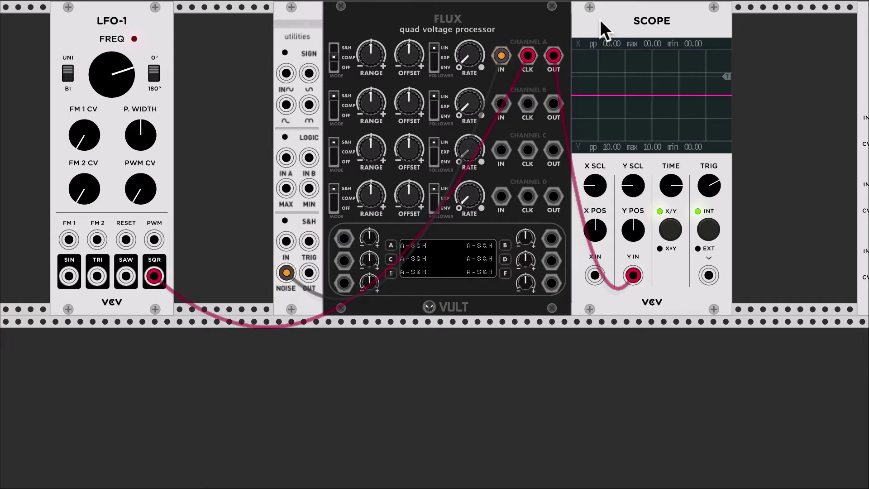
{"action": "key", "text": "Delete"}
{"action": "scroll", "coordinate": [443, 337], "scroll_direction": "down", "scroll_amount": 3}
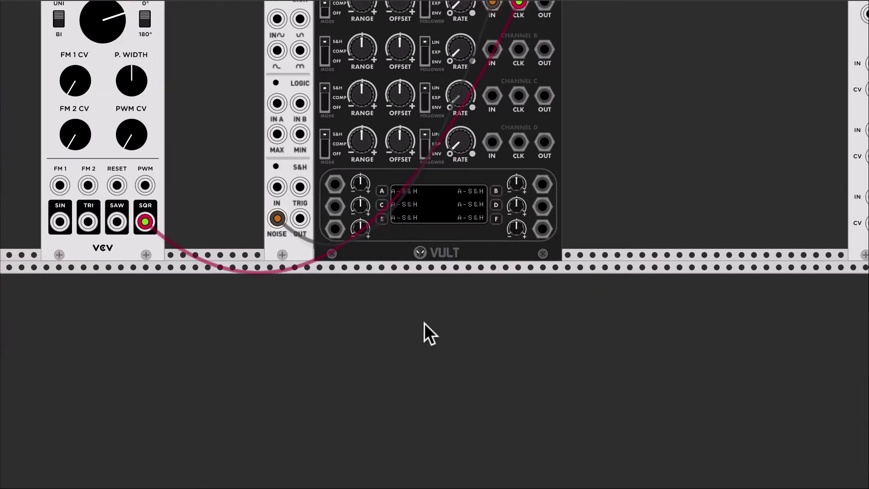
{"action": "scroll", "coordinate": [425, 322], "scroll_direction": "down", "scroll_amount": 3}
{"action": "right_click", "coordinate": [427, 297]}
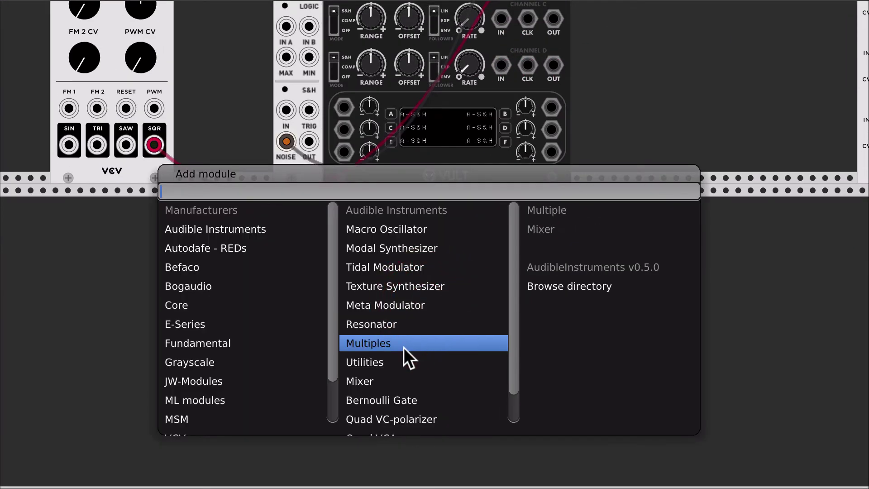
{"action": "scroll", "coordinate": [403, 346], "scroll_direction": "down", "scroll_amount": 1}
{"action": "scroll", "coordinate": [227, 395], "scroll_direction": "down", "scroll_amount": 2}
{"action": "left_click", "coordinate": [207, 401]}
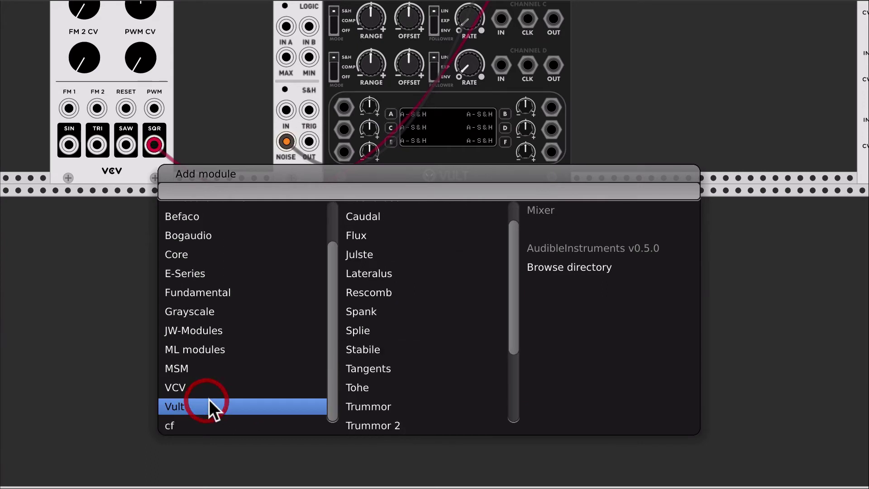
{"action": "left_click", "coordinate": [369, 421]}
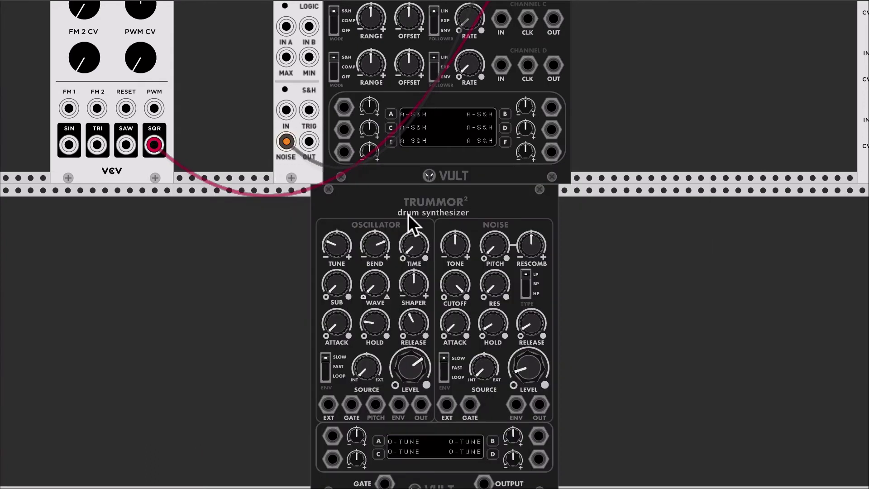
{"action": "left_click", "coordinate": [424, 210]}
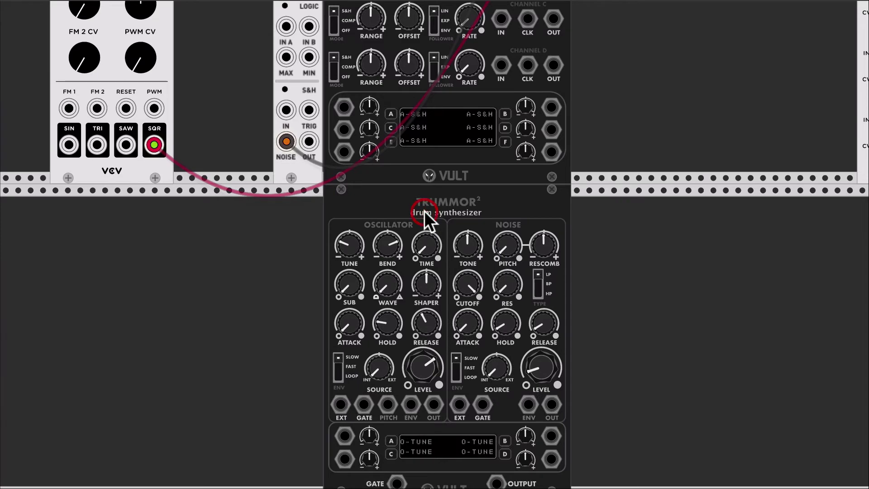
- Disconnect LFO-1's square output from channel A's CLK and add the JW-Modules Simple Clock between LFO-1 and Utilities
{"action": "scroll", "coordinate": [487, 100], "scroll_direction": "up", "scroll_amount": 3}
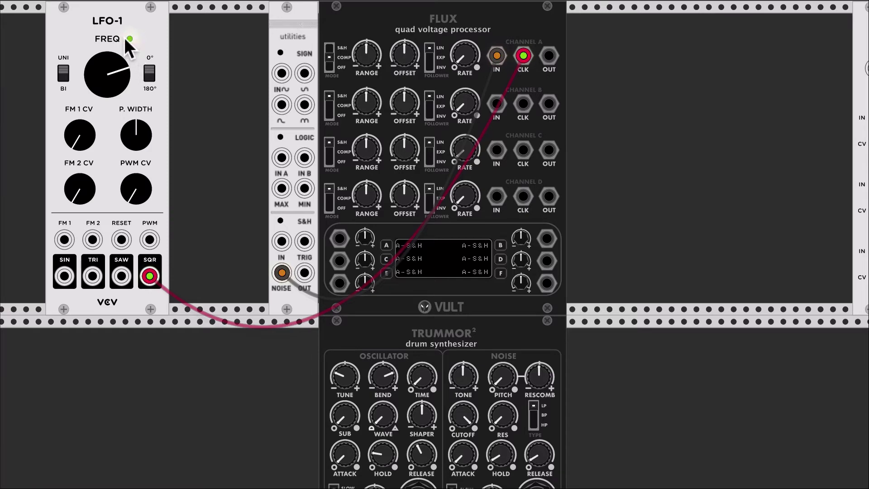
{"action": "left_click_drag", "start_coordinate": [149, 276], "coordinate": [174, 324]}
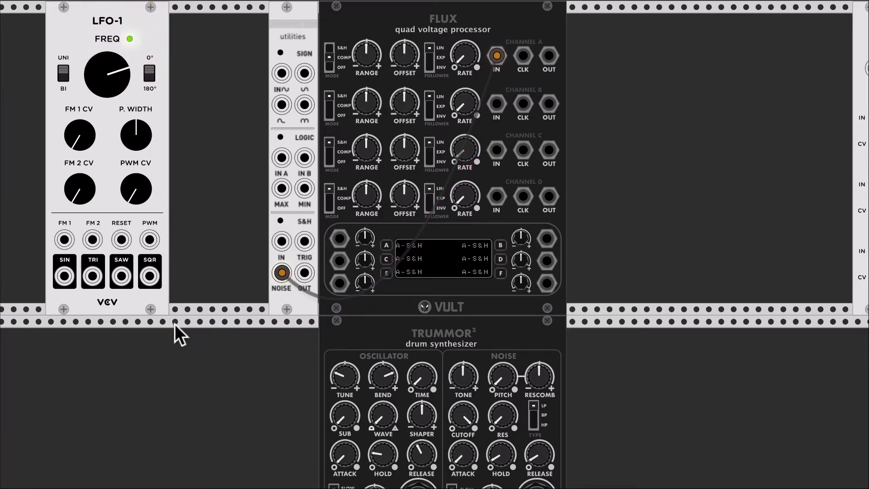
{"action": "right_click", "coordinate": [235, 105]}
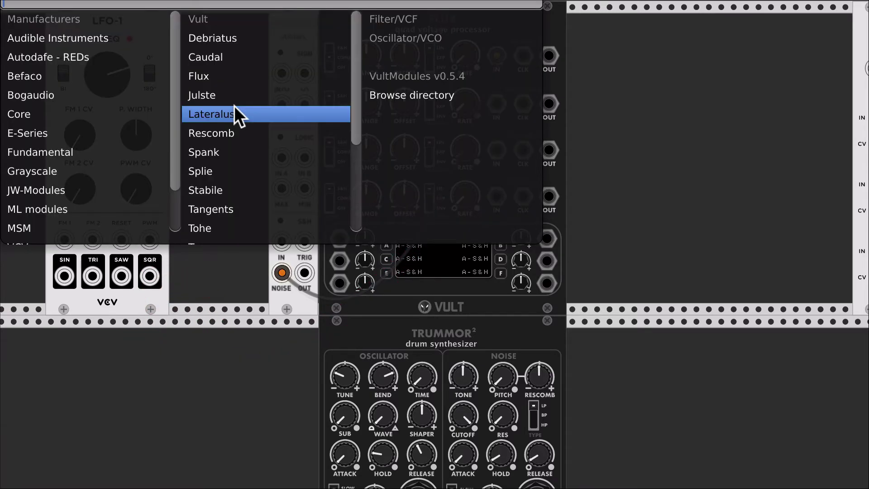
{"action": "left_click", "coordinate": [91, 187]}
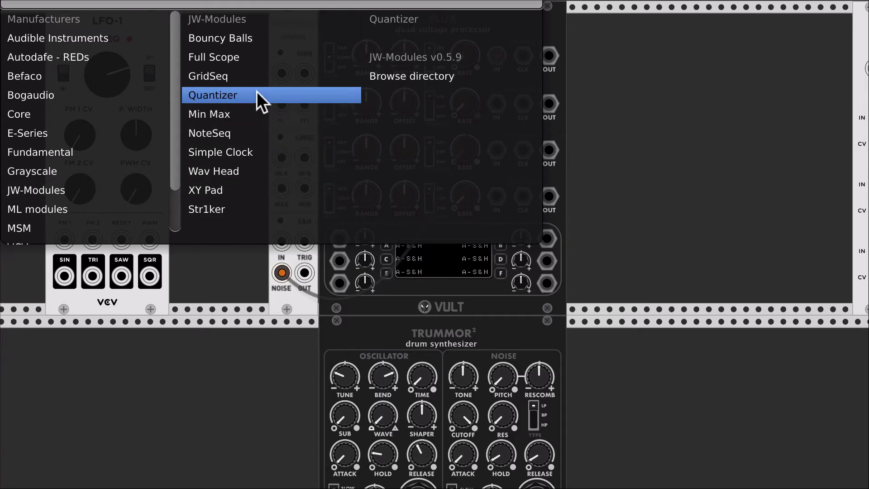
{"action": "left_click", "coordinate": [248, 152]}
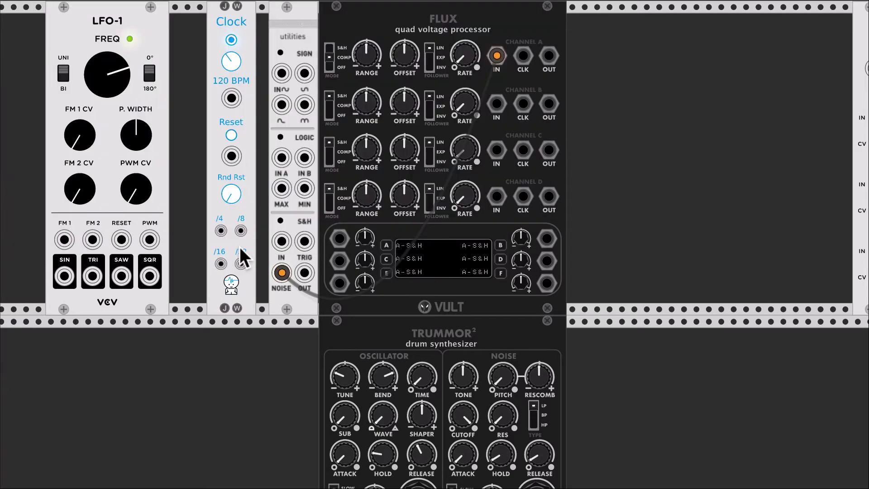
- Patch the Clock's output to Flux channel A's CLK and channel A's OUT to the Trummor 2 oscillator's GATE
{"action": "left_click_drag", "start_coordinate": [227, 104], "coordinate": [304, 293]}
{"action": "scroll", "coordinate": [573, 78], "scroll_direction": "down", "scroll_amount": 3}
{"action": "scroll", "coordinate": [573, 77], "scroll_direction": "up", "scroll_amount": 3}
{"action": "scroll", "coordinate": [543, 73], "scroll_direction": "right", "scroll_amount": 2}
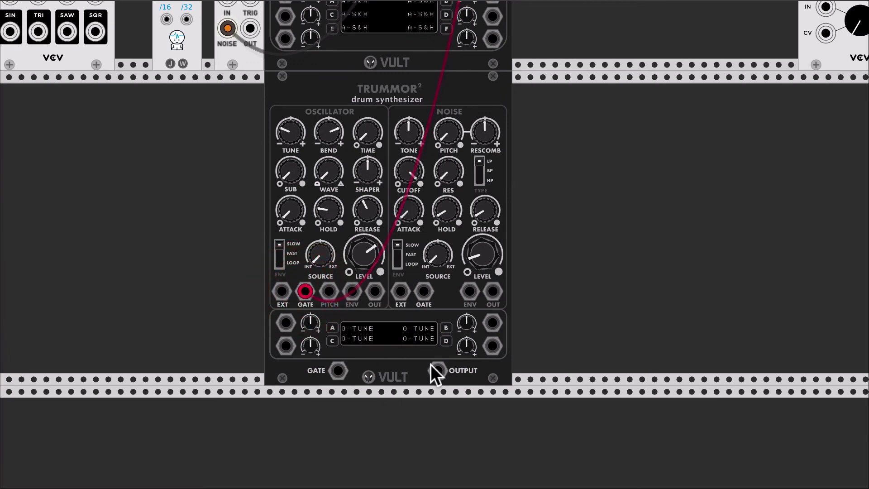
- Patch Trummor 2's OUTPUT to the VC Mixer's CH 1 IN
{"action": "left_click_drag", "start_coordinate": [437, 370], "coordinate": [851, 9]}
{"action": "scroll", "coordinate": [781, 68], "scroll_direction": "up", "scroll_amount": 5}
{"action": "left_click_drag", "start_coordinate": [852, 101], "coordinate": [852, 95]}
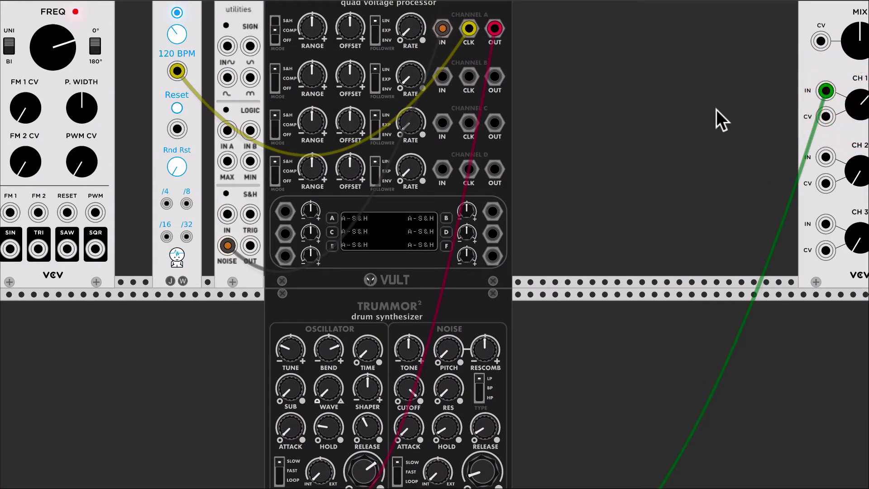
- Set the Clock's tempo to 214 BPM
{"action": "scroll", "coordinate": [715, 110], "scroll_direction": "up", "scroll_amount": 1}
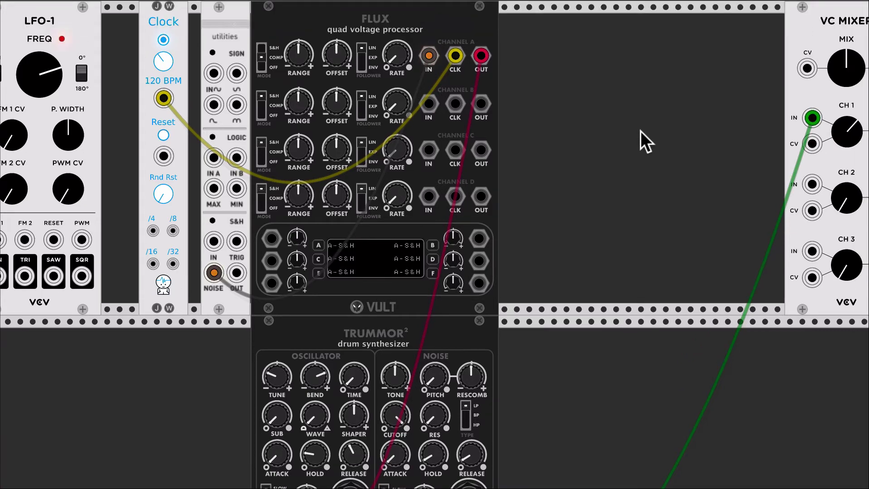
{"action": "scroll", "coordinate": [639, 132], "scroll_direction": "right", "scroll_amount": 3}
{"action": "scroll", "coordinate": [541, 118], "scroll_direction": "left", "scroll_amount": 6}
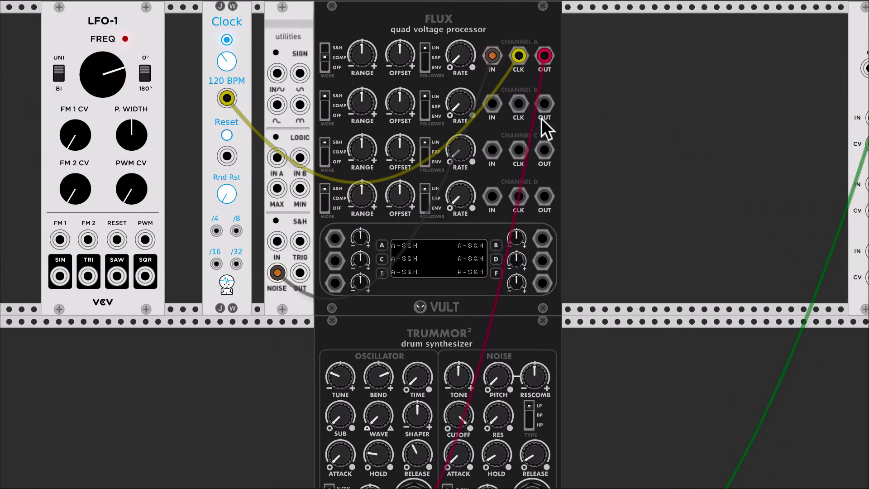
{"action": "left_click_drag", "start_coordinate": [227, 63], "coordinate": [229, 63]}
{"action": "left_click_drag", "start_coordinate": [227, 66], "coordinate": [228, 66]}
- Set the audio interface's block size to 1024
{"action": "scroll", "coordinate": [617, 81], "scroll_direction": "right", "scroll_amount": 10}
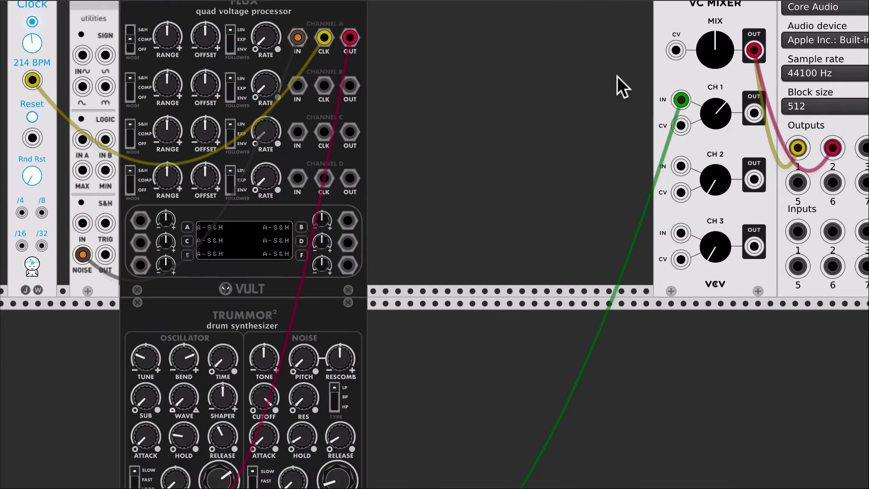
{"action": "scroll", "coordinate": [617, 76], "scroll_direction": "right", "scroll_amount": 10}
{"action": "scroll", "coordinate": [617, 76], "scroll_direction": "up", "scroll_amount": 2}
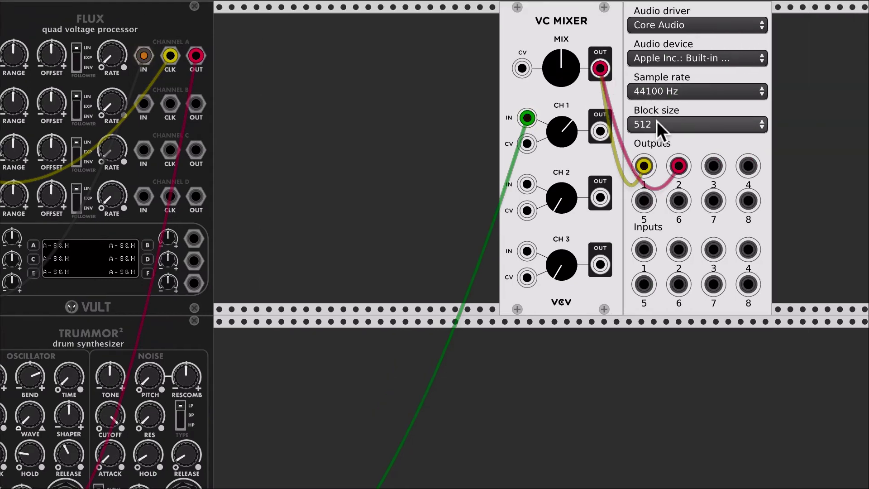
{"action": "left_click", "coordinate": [656, 120]}
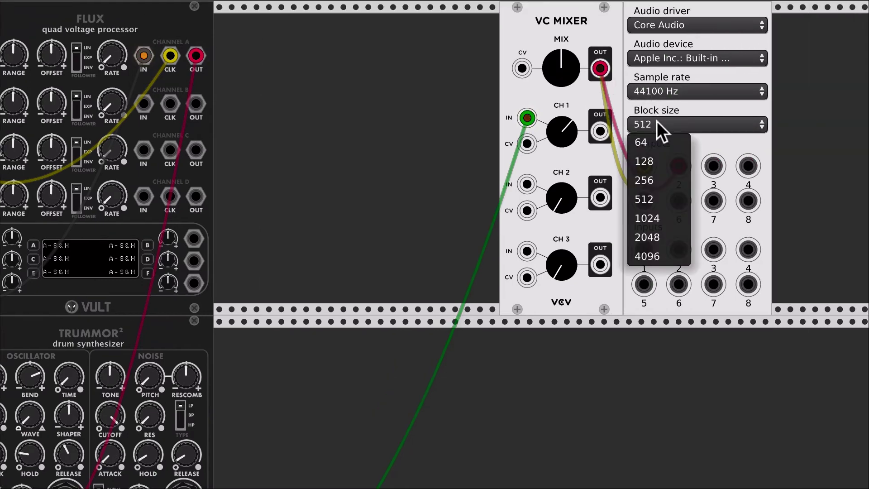
{"action": "left_click", "coordinate": [658, 216]}
- Raise Flux channel A's offset slightly above centre to change how often the noise comparator triggers the drum
{"action": "scroll", "coordinate": [485, 190], "scroll_direction": "left", "scroll_amount": 15}
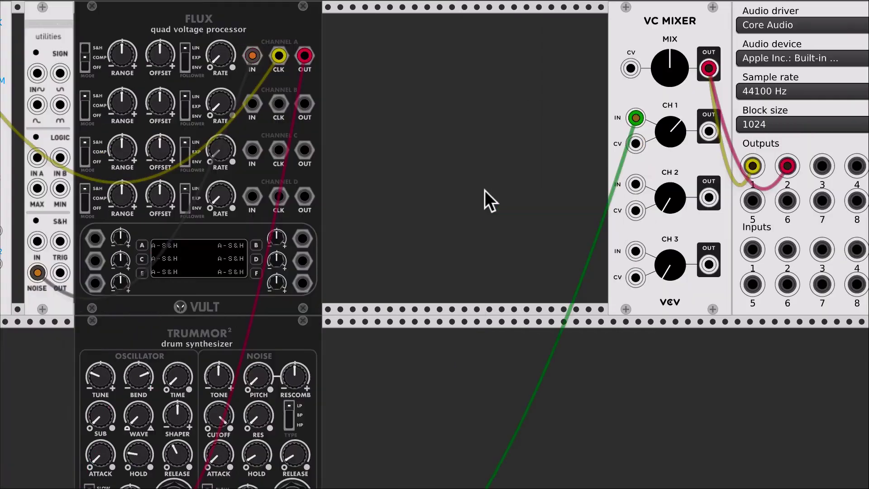
{"action": "scroll", "coordinate": [484, 190], "scroll_direction": "left", "scroll_amount": 1}
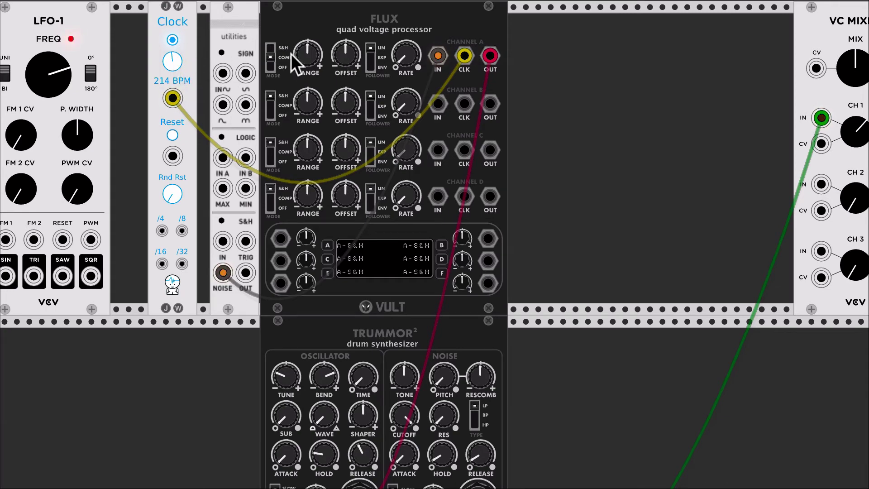
{"action": "left_click", "coordinate": [343, 55]}
{"action": "left_click", "coordinate": [343, 56]}
{"action": "mouse_move", "coordinate": [343, 56]}
{"action": "left_mouse_down"}
{"action": "mouse_move", "coordinate": [343, 40]}
{"action": "mouse_move", "coordinate": [343, 49]}
{"action": "left_mouse_up"}
- Move the Clock and Utilities up against LFO-1 and duplicate Utilities into the gap beside Flux
{"action": "left_click_drag", "start_coordinate": [171, 37], "coordinate": [107, 32]}
{"action": "left_click_drag", "start_coordinate": [176, 34], "coordinate": [79, 22]}
{"action": "left_click_drag", "start_coordinate": [211, 19], "coordinate": [156, 20]}
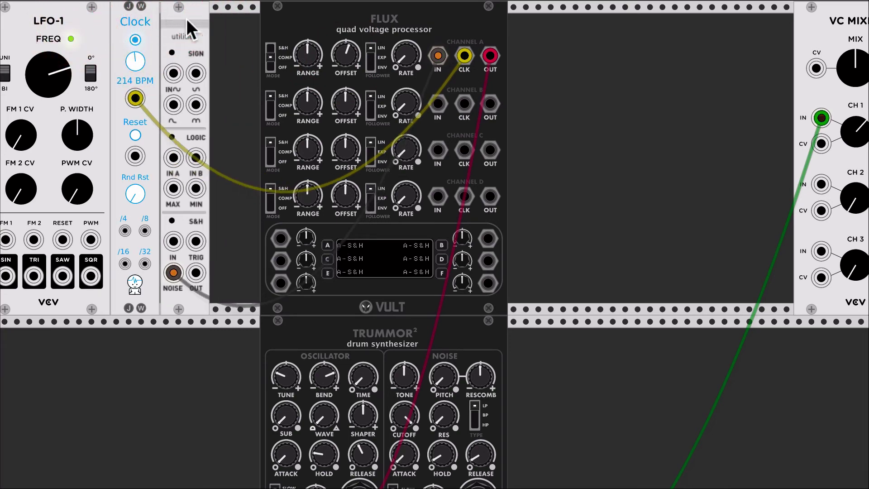
{"action": "key", "text": "ctrl+d"}
- Patch the second Utilities' NOISE and the Clock to Flux channel B's IN and CLK, and set channel B's mode to COMP
{"action": "left_click_drag", "start_coordinate": [223, 272], "coordinate": [132, 100]}
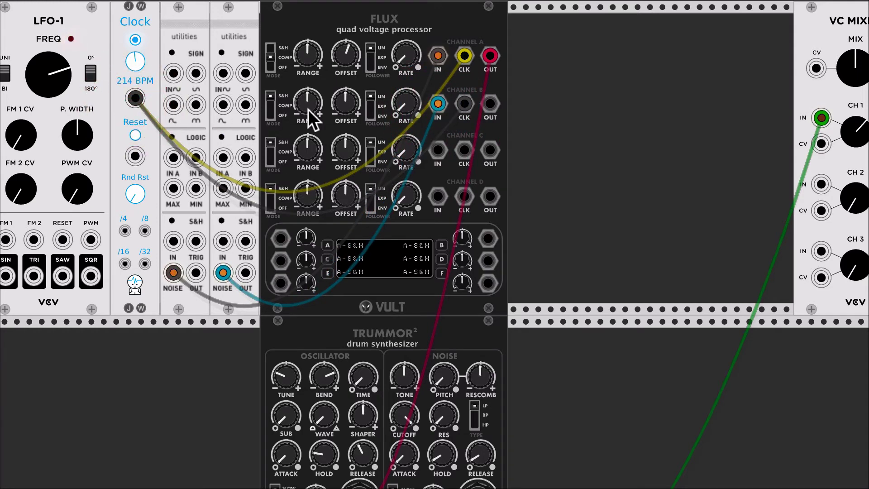
{"action": "left_click", "coordinate": [270, 112]}
- Patch Flux channel B's OUT to the Trummor 2 noise section's GATE and raise that section's LEVEL and RELEASE
{"action": "left_click_drag", "start_coordinate": [490, 104], "coordinate": [419, 332]}
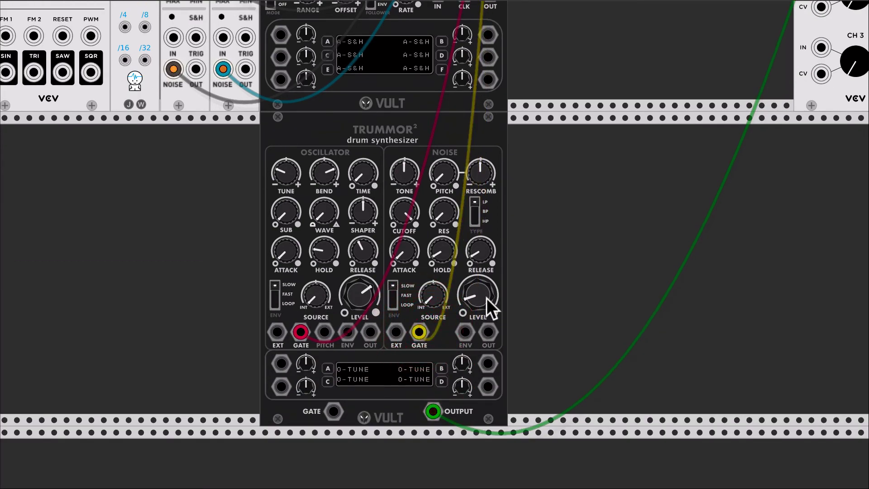
{"action": "left_click_drag", "start_coordinate": [488, 310], "coordinate": [485, 292]}
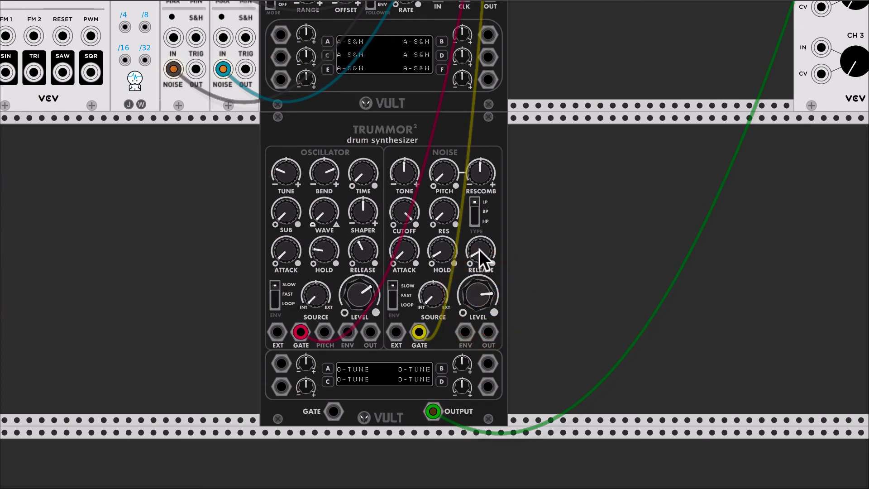
{"action": "left_click_drag", "start_coordinate": [479, 251], "coordinate": [481, 252]}
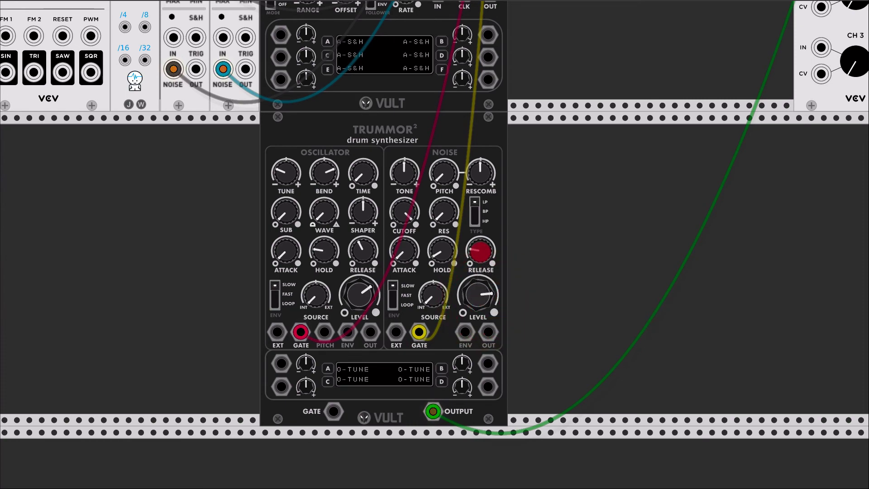
- Turn Flux channel A's offset below centre and channel B's offset above centre
{"action": "scroll", "coordinate": [537, 103], "scroll_direction": "up", "scroll_amount": 5}
{"action": "scroll", "coordinate": [537, 104], "scroll_direction": "right", "scroll_amount": 4}
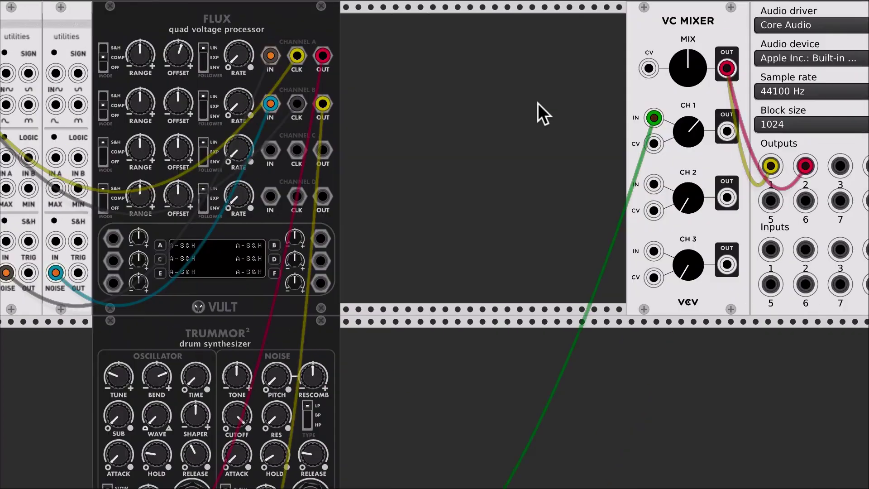
{"action": "scroll", "coordinate": [537, 103], "scroll_direction": "left", "scroll_amount": 6}
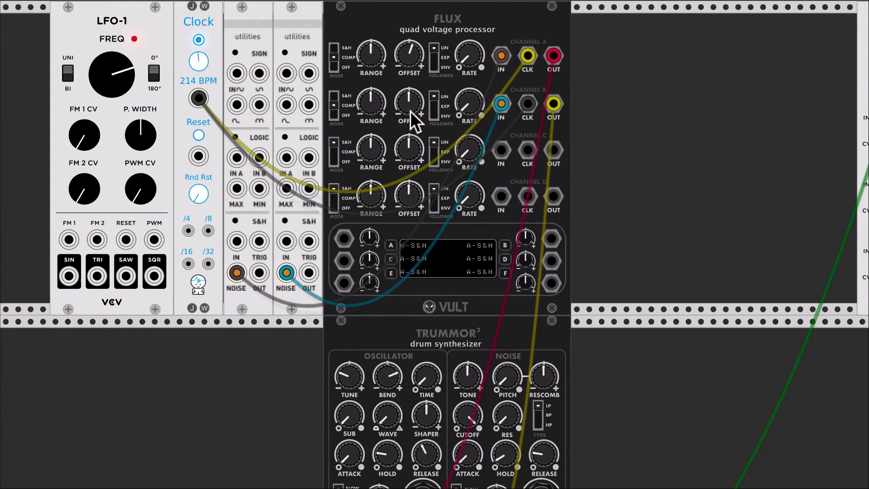
{"action": "mouse_move", "coordinate": [410, 110]}
{"action": "left_mouse_down"}
{"action": "mouse_move", "coordinate": [410, 94]}
{"action": "mouse_move", "coordinate": [411, 135]}
{"action": "left_mouse_up"}
{"action": "left_click_drag", "start_coordinate": [410, 54], "coordinate": [411, 47]}
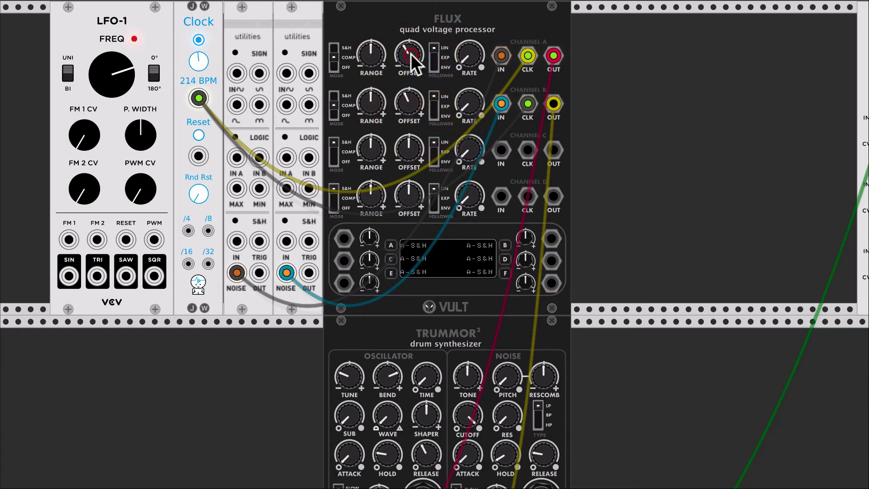
{"action": "left_click_drag", "start_coordinate": [410, 102], "coordinate": [410, 90]}
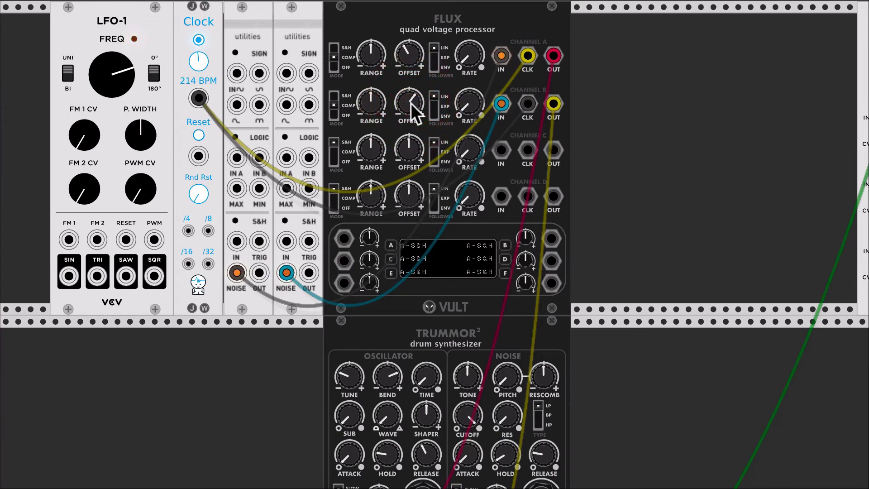
- Patch LFO-1's sine output to Flux's modulation input A and lower LFO-1's frequency
{"action": "scroll", "coordinate": [281, 104], "scroll_direction": "down", "scroll_amount": 2}
{"action": "scroll", "coordinate": [280, 105], "scroll_direction": "up", "scroll_amount": 2}
{"action": "left_click_drag", "start_coordinate": [69, 276], "coordinate": [343, 240]}
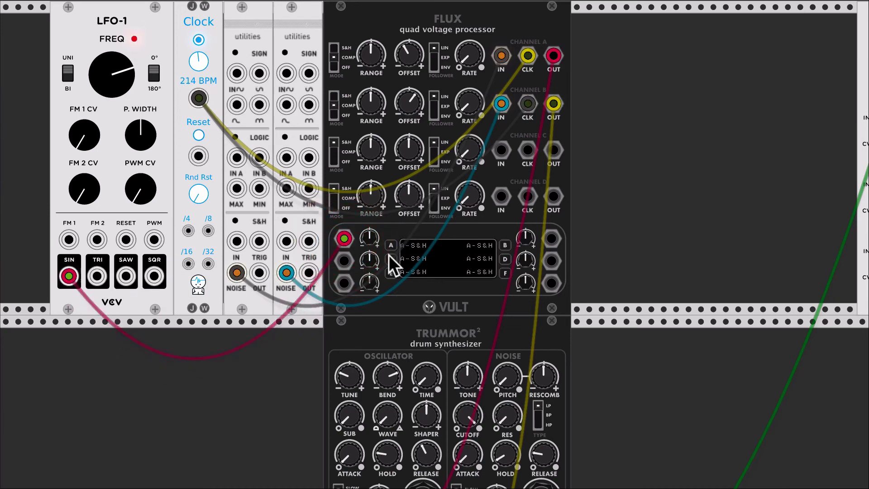
{"action": "left_click_drag", "start_coordinate": [129, 64], "coordinate": [128, 82]}
- Assign Flux modulation A to channel B's offset, turned below centre, with a raised modulation amount, and lower LFO-1's frequency
{"action": "left_click_drag", "start_coordinate": [406, 107], "coordinate": [408, 115]}
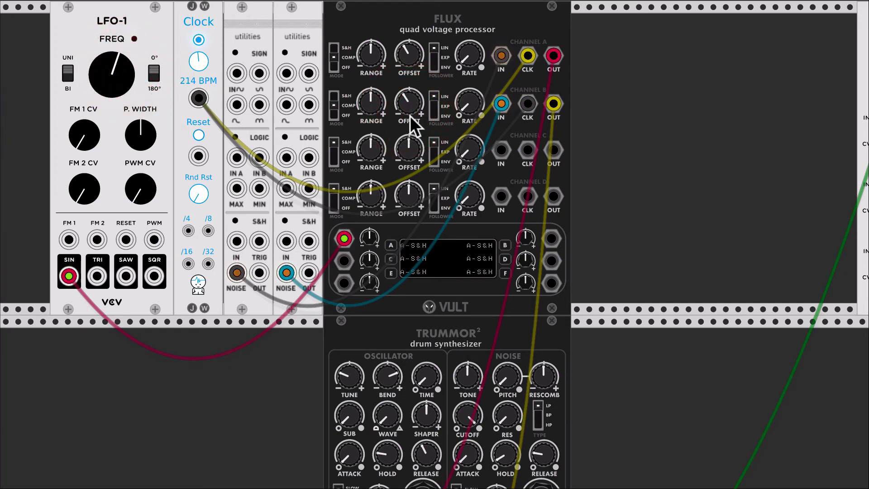
{"action": "left_click", "coordinate": [389, 245]}
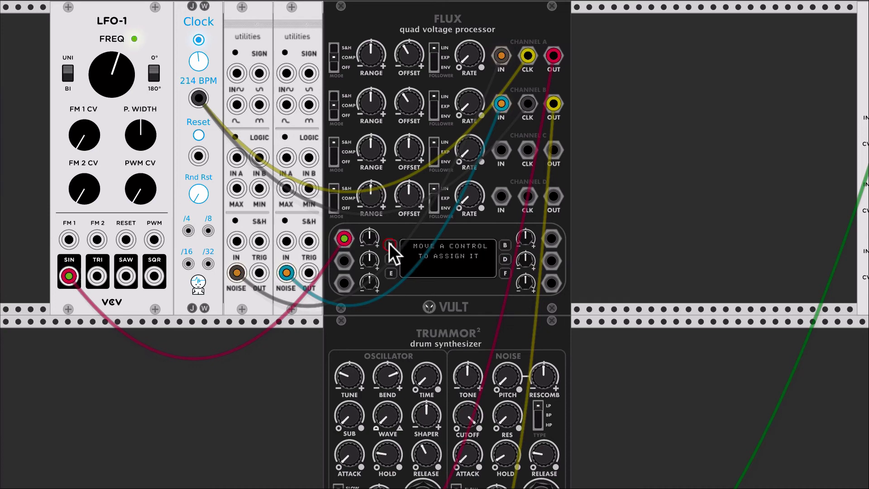
{"action": "left_click", "coordinate": [407, 105]}
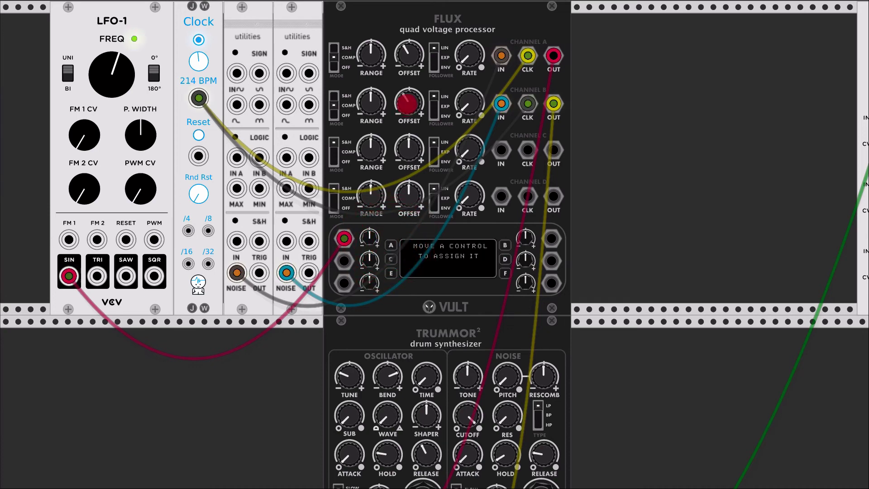
{"action": "left_click", "coordinate": [369, 238]}
{"action": "left_click_drag", "start_coordinate": [368, 240], "coordinate": [369, 234]}
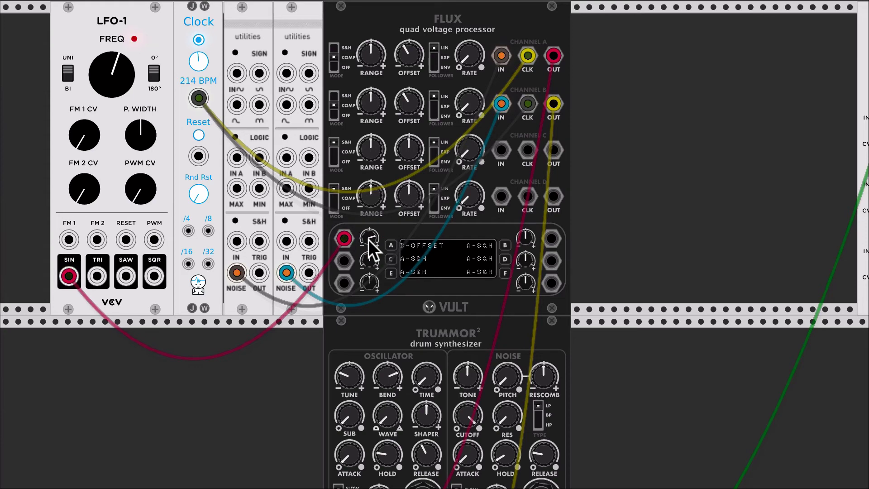
{"action": "left_click", "coordinate": [113, 83]}
{"action": "left_click_drag", "start_coordinate": [112, 82], "coordinate": [112, 83]}
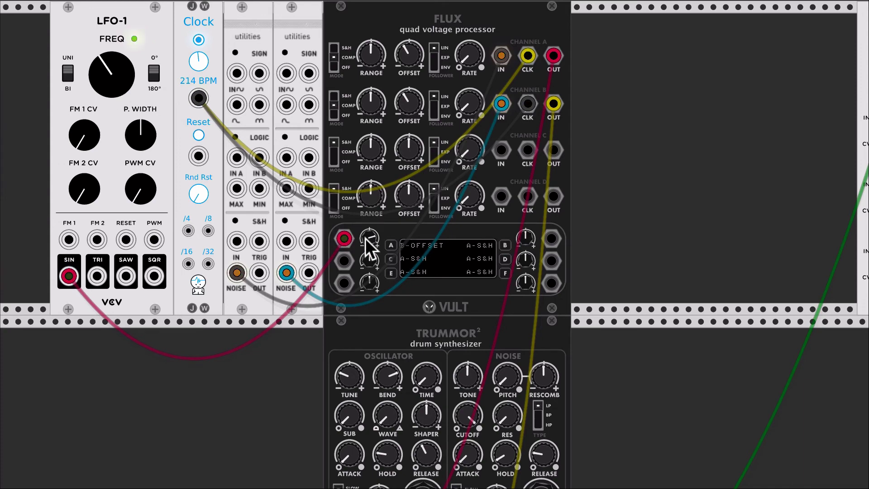
- Patch LFO-1's sine output to Flux modulation input C, assigned to channel A's offset with a raised modulation amount
{"action": "left_click_drag", "start_coordinate": [344, 260], "coordinate": [68, 275]}
{"action": "left_click", "coordinate": [387, 259]}
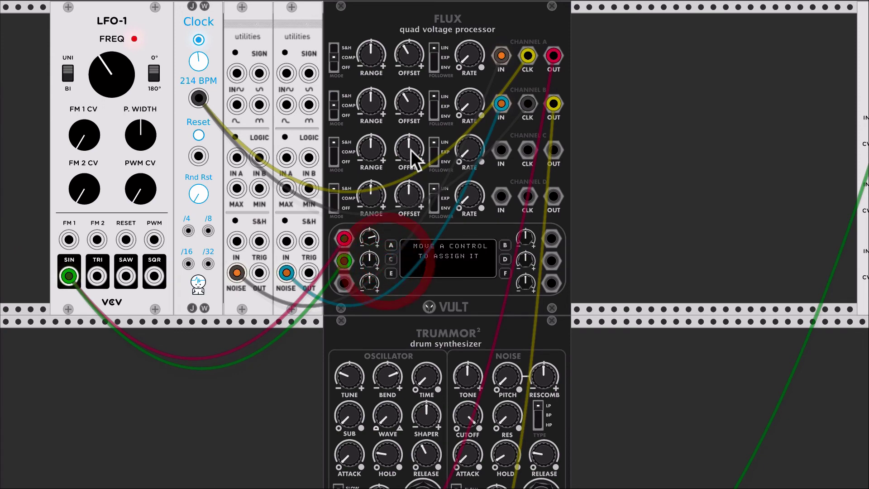
{"action": "left_click_drag", "start_coordinate": [411, 56], "coordinate": [411, 59]}
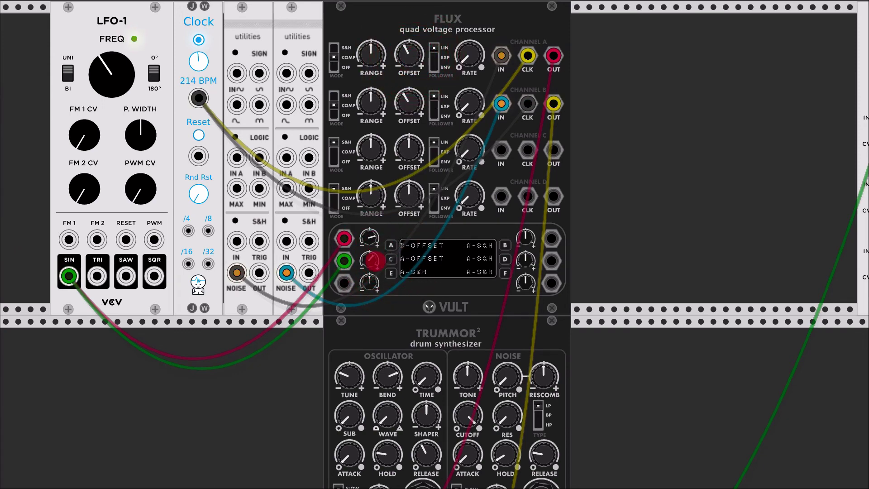
{"action": "left_click_drag", "start_coordinate": [375, 261], "coordinate": [374, 259]}
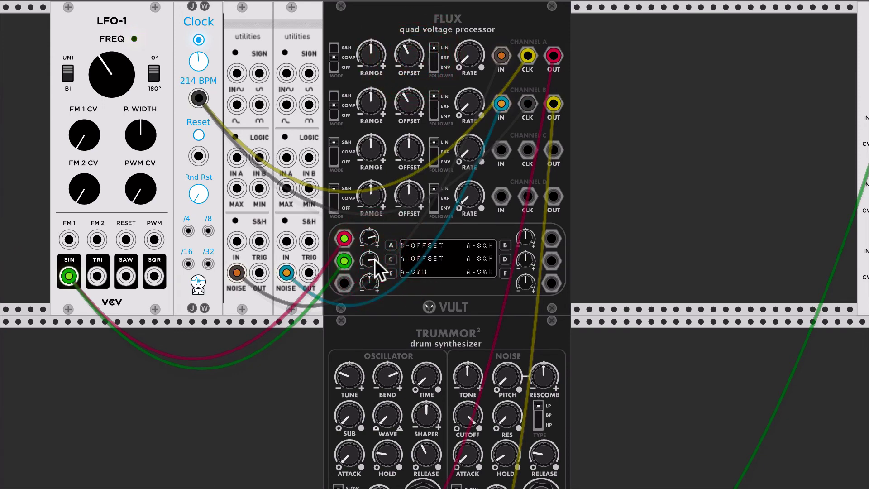
- Set the Clock's tempo to 328 BPM
{"action": "mouse_move", "coordinate": [199, 61]}
{"action": "left_mouse_down"}
{"action": "mouse_move", "coordinate": [199, 75]}
{"action": "mouse_move", "coordinate": [198, 59]}
{"action": "left_mouse_up"}
{"action": "scroll", "coordinate": [598, 99], "scroll_direction": "down", "scroll_amount": 3}
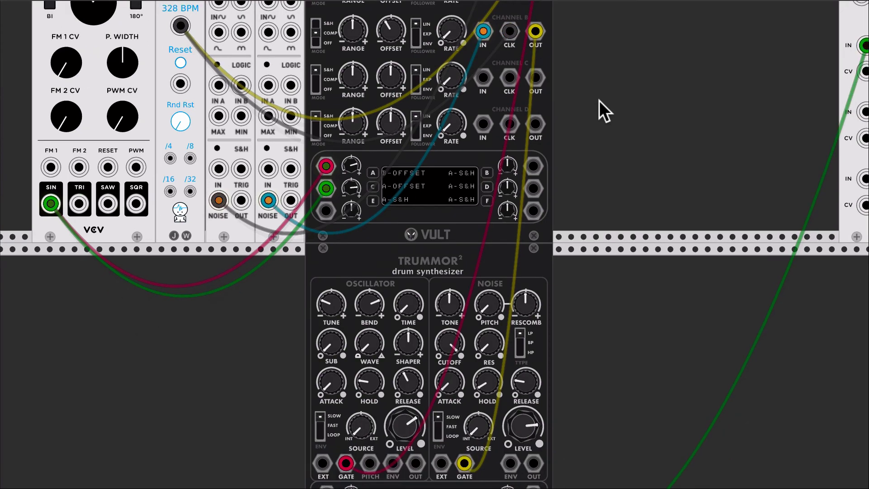
{"action": "scroll", "coordinate": [598, 99], "scroll_direction": "up", "scroll_amount": 3}
{"action": "scroll", "coordinate": [598, 100], "scroll_direction": "up", "scroll_amount": 1}
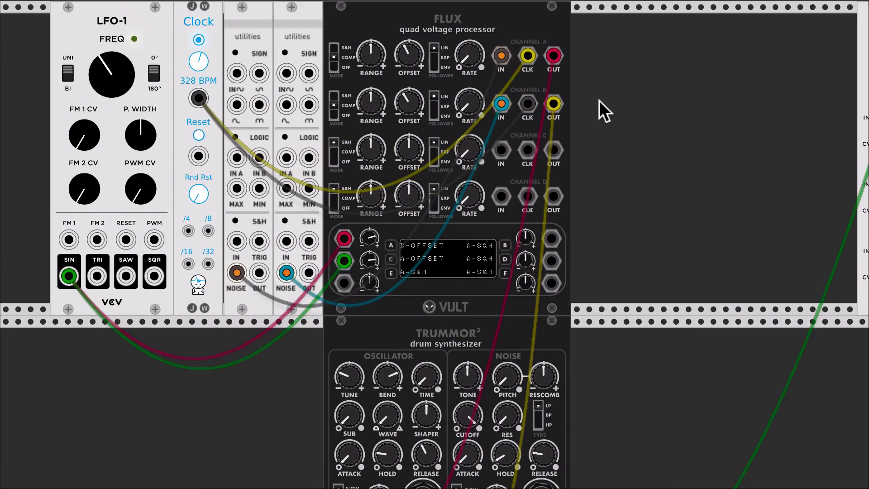
- Duplicate the LFO-1 module and place the copy directly below the original
{"action": "right_click", "coordinate": [609, 68]}
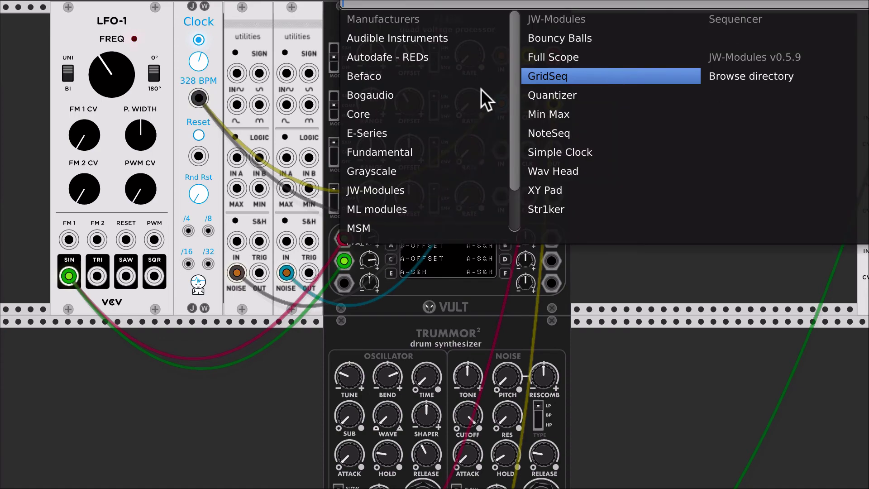
{"action": "left_click", "coordinate": [119, 156]}
{"action": "key", "text": "ctrl+d"}
- Patch the lower LFO-1's sine and the Clock to Flux channel C's IN and CLK, and channel C's OUT to Trummor 2 modulation input A
{"action": "scroll", "coordinate": [205, 327], "scroll_direction": "down", "scroll_amount": 5}
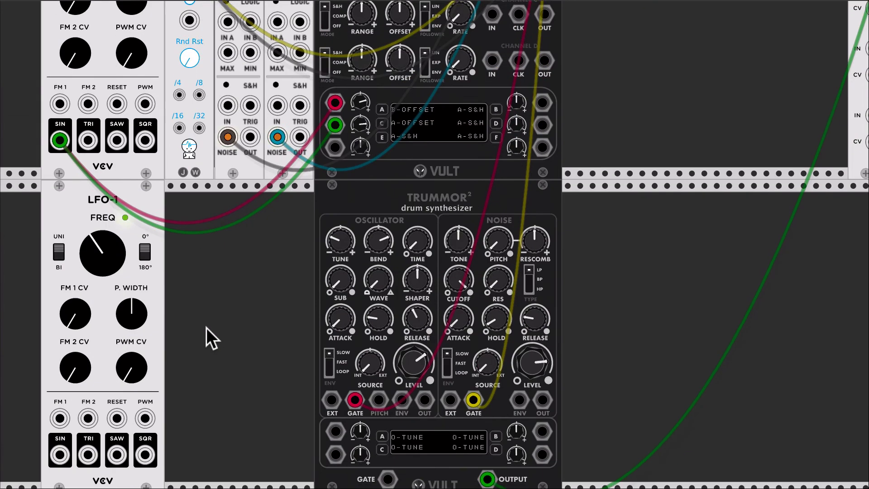
{"action": "left_click_drag", "start_coordinate": [60, 398], "coordinate": [335, 336]}
{"action": "scroll", "coordinate": [430, 365], "scroll_direction": "down", "scroll_amount": 9}
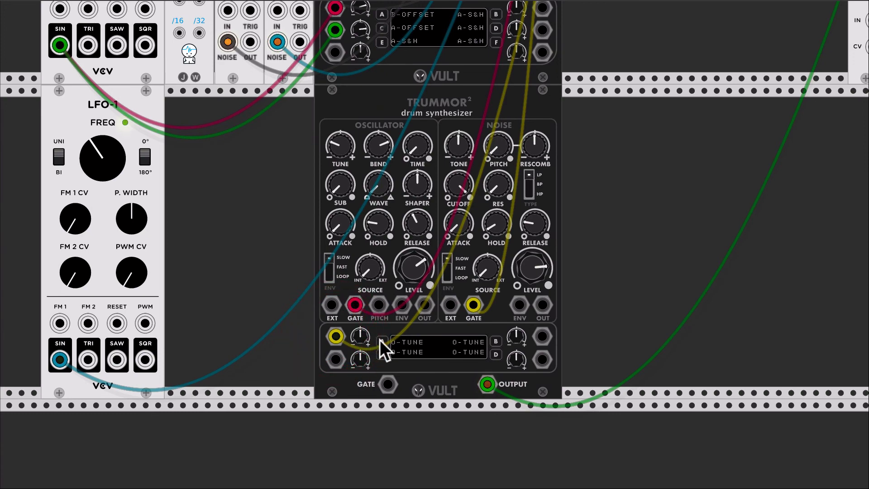
- Assign Trummor 2's modulation A to the oscillator's TUNE and raise its modulation amount
{"action": "left_click", "coordinate": [381, 341]}
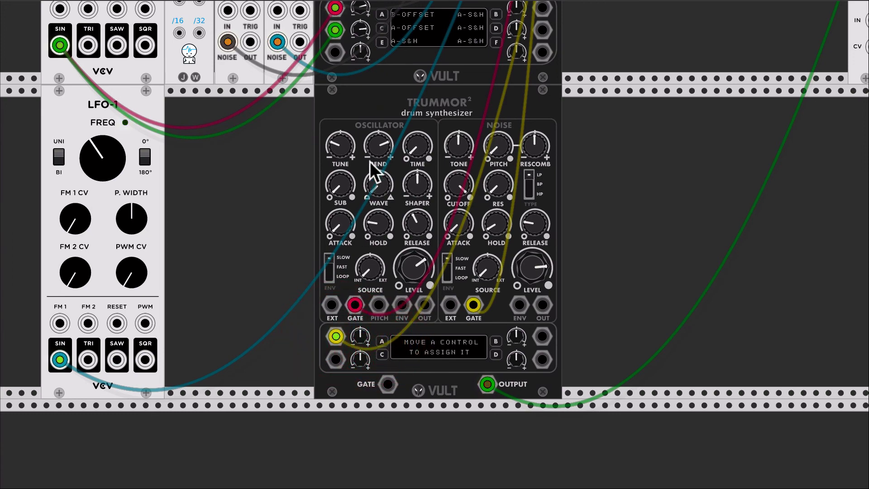
{"action": "left_click_drag", "start_coordinate": [342, 151], "coordinate": [342, 153]}
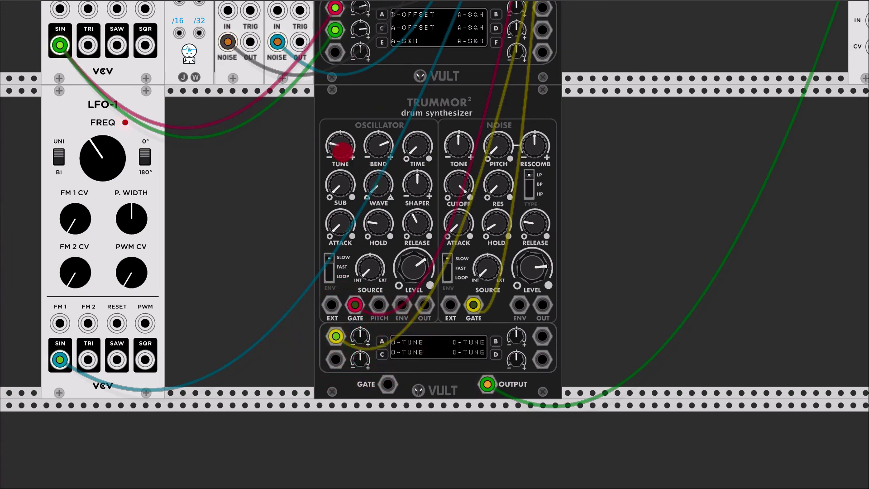
{"action": "left_click", "coordinate": [364, 336]}
- Lower Flux channel C's range well below centre and turn its offset slightly above centre
{"action": "scroll", "coordinate": [298, 242], "scroll_direction": "up", "scroll_amount": 10}
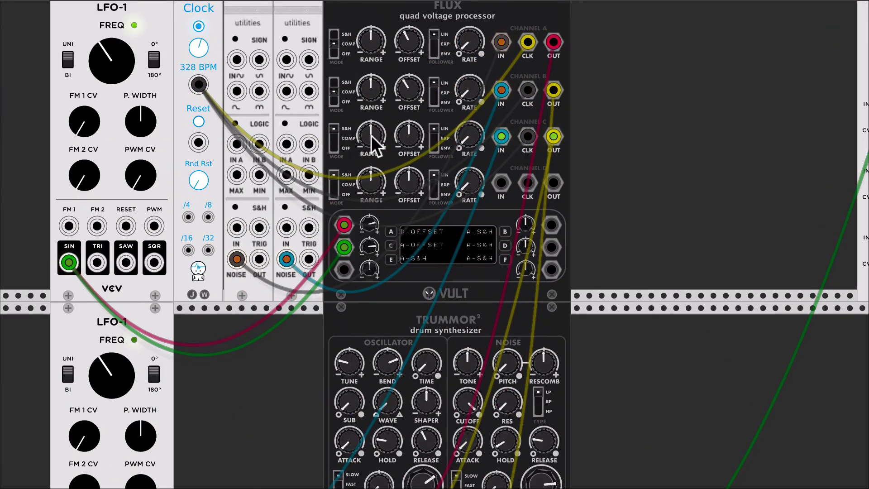
{"action": "left_click_drag", "start_coordinate": [370, 135], "coordinate": [370, 161]}
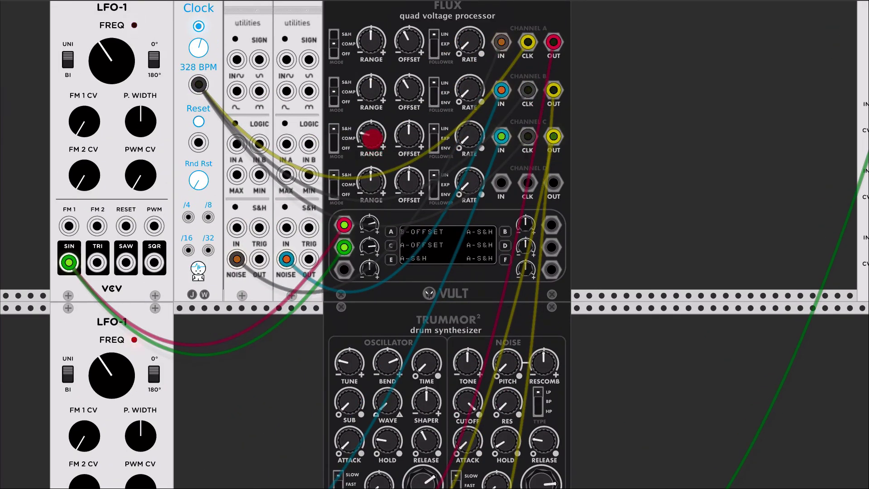
{"action": "left_click", "coordinate": [409, 139]}
{"action": "left_click_drag", "start_coordinate": [411, 139], "coordinate": [410, 135]}
{"action": "left_click", "coordinate": [367, 137]}
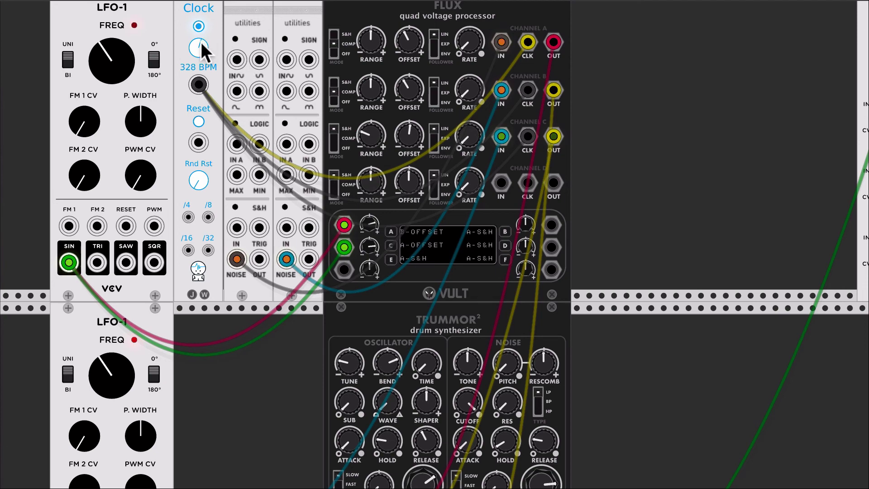
- Set the Clock to 457 BPM and raise the lower LFO-1's frequency, fine-tuning Flux channel C's range to suit
{"action": "left_click_drag", "start_coordinate": [200, 43], "coordinate": [198, 49]}
{"action": "scroll", "coordinate": [598, 132], "scroll_direction": "down", "scroll_amount": 1}
{"action": "scroll", "coordinate": [598, 131], "scroll_direction": "down", "scroll_amount": 3}
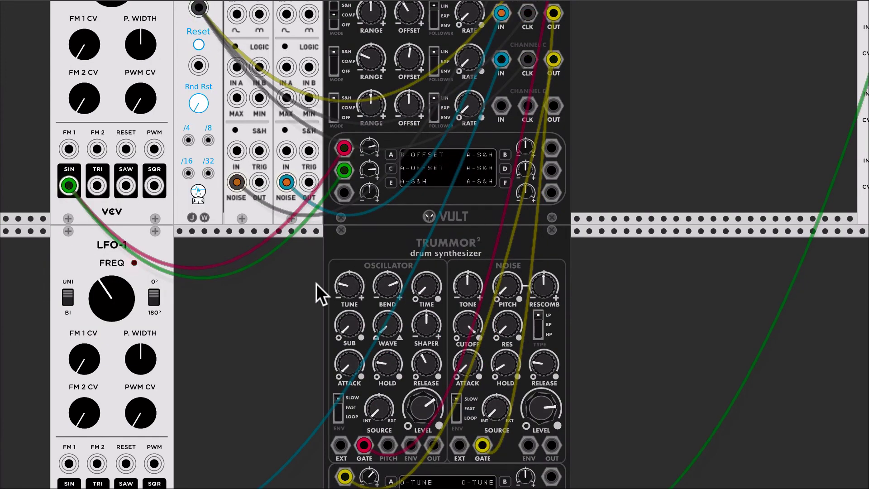
{"action": "left_click_drag", "start_coordinate": [116, 302], "coordinate": [119, 309]}
{"action": "left_click_drag", "start_coordinate": [375, 66], "coordinate": [369, 63]}
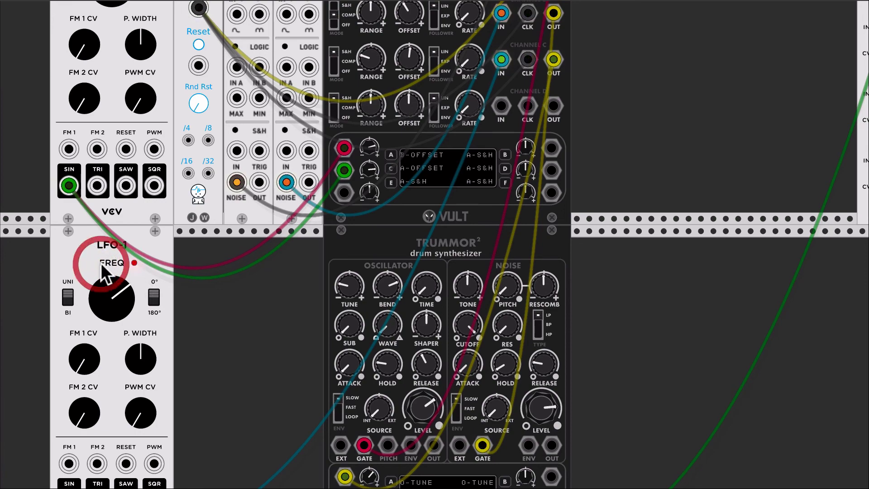
- Duplicate the lower LFO-1 and patch the copy's square output to Flux modulation input E
{"action": "key", "text": "ctrl+d"}
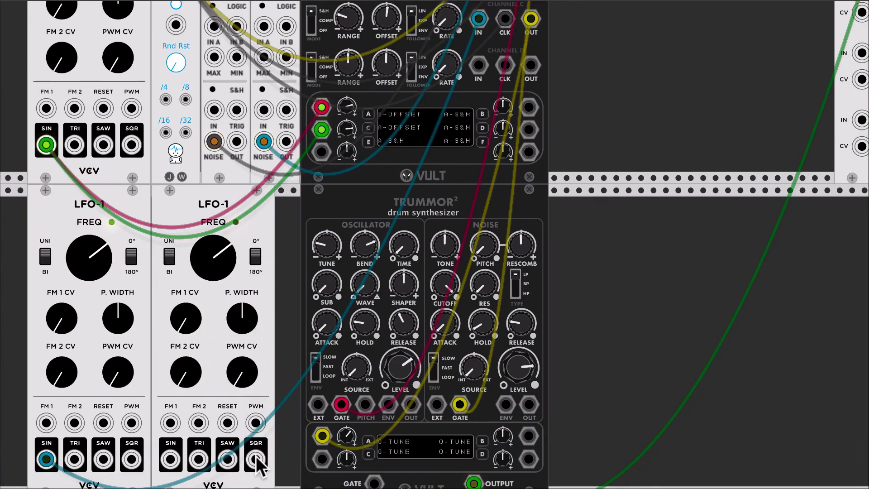
{"action": "left_click_drag", "start_coordinate": [256, 459], "coordinate": [322, 219]}
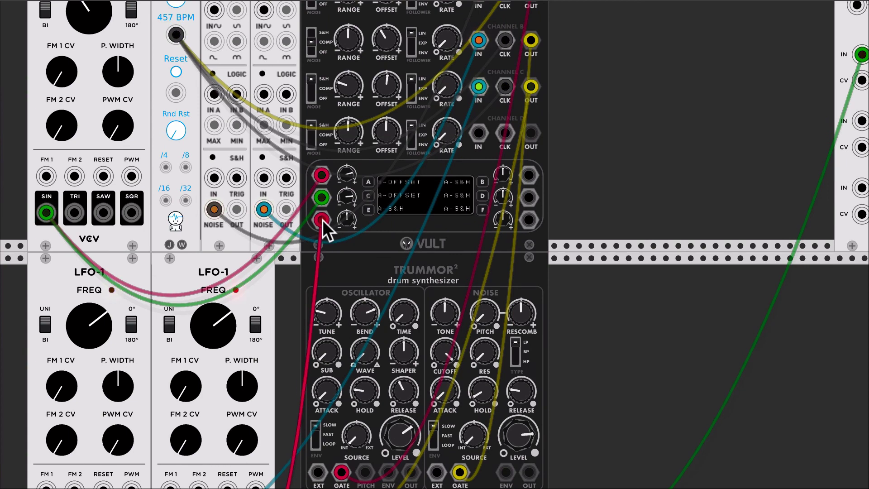
- Assign Flux modulation E to channel C's offset with a raised amount, and lower the newest LFO-1's frequency
{"action": "left_click", "coordinate": [365, 210]}
{"action": "left_click", "coordinate": [384, 89]}
{"action": "left_click_drag", "start_coordinate": [384, 89], "coordinate": [385, 88]}
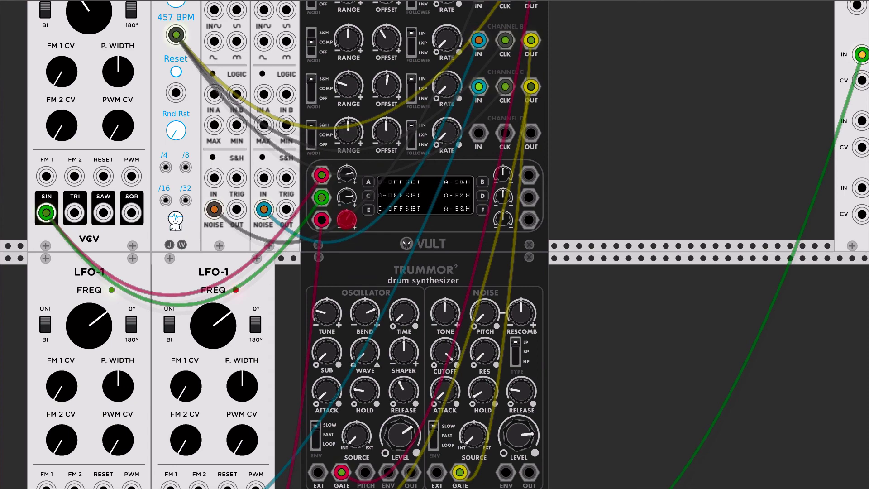
{"action": "left_click", "coordinate": [345, 222]}
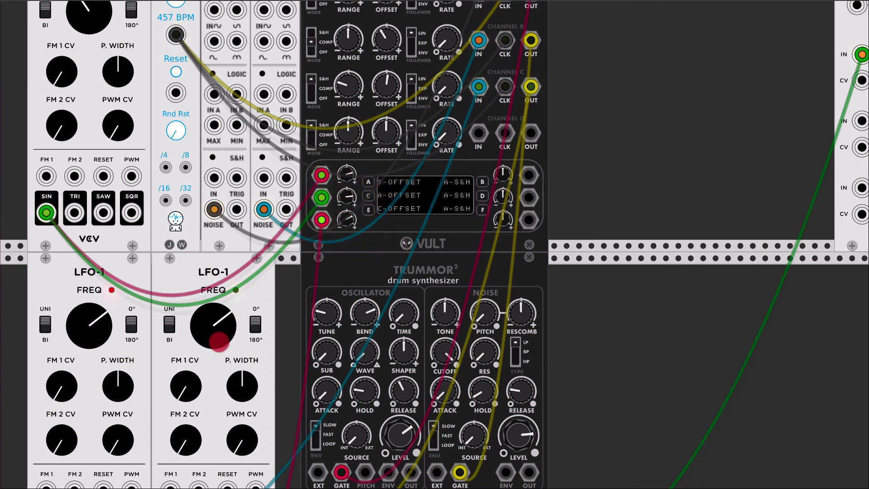
{"action": "left_click_drag", "start_coordinate": [219, 324], "coordinate": [219, 330]}
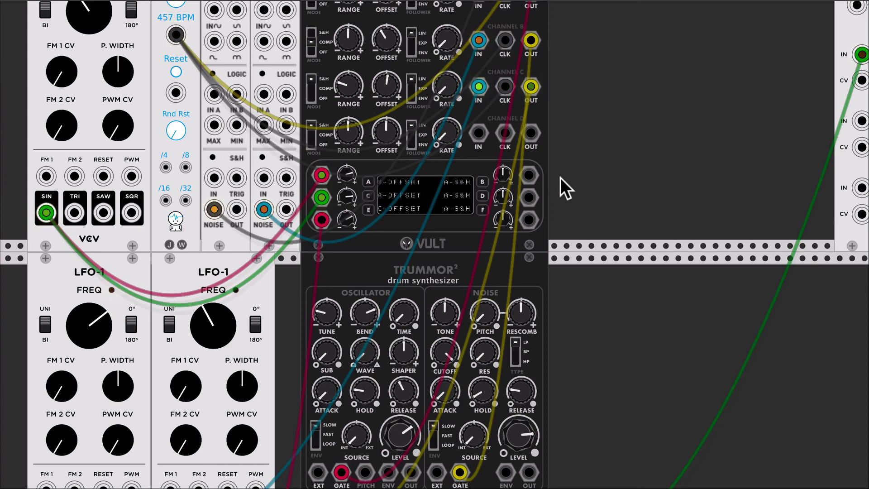
- Patch the second Utilities' NOISE and the Clock's /4 output to Flux channel D's IN and CLK
{"action": "scroll", "coordinate": [560, 177], "scroll_direction": "up", "scroll_amount": 3}
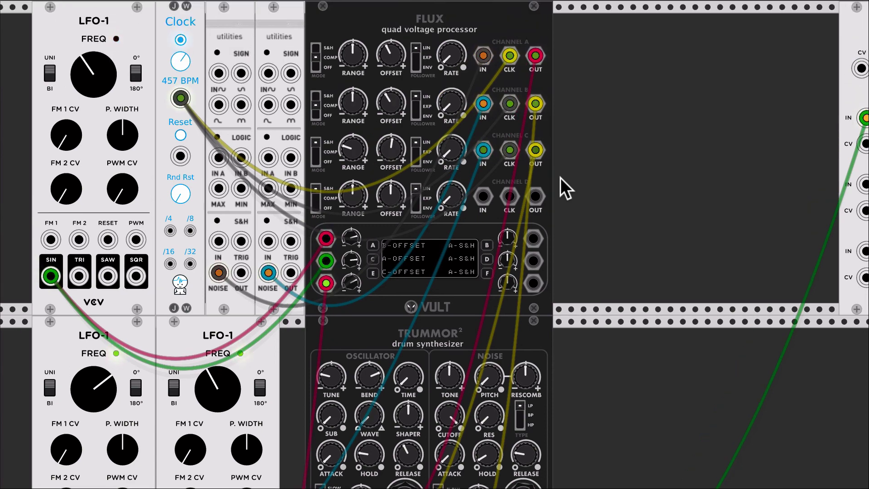
{"action": "scroll", "coordinate": [560, 177], "scroll_direction": "down", "scroll_amount": 1}
{"action": "scroll", "coordinate": [560, 177], "scroll_direction": "right", "scroll_amount": 3}
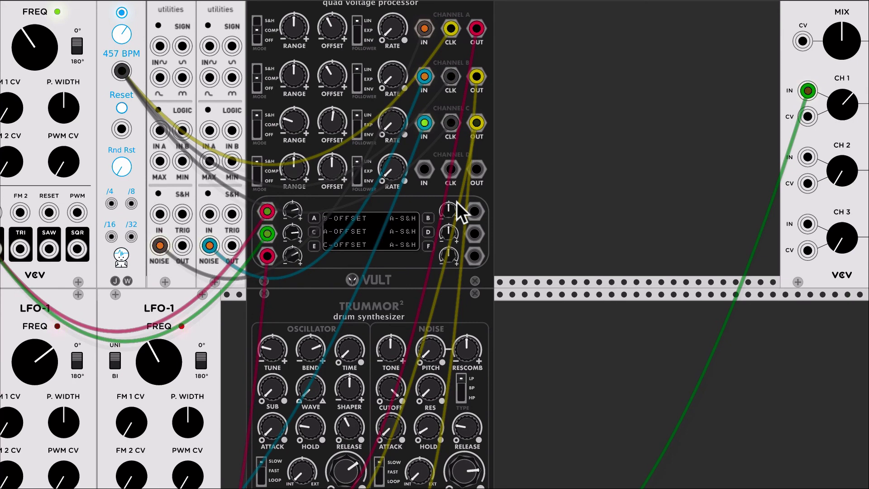
{"action": "scroll", "coordinate": [456, 202], "scroll_direction": "up", "scroll_amount": 1}
{"action": "scroll", "coordinate": [313, 220], "scroll_direction": "left", "scroll_amount": 4}
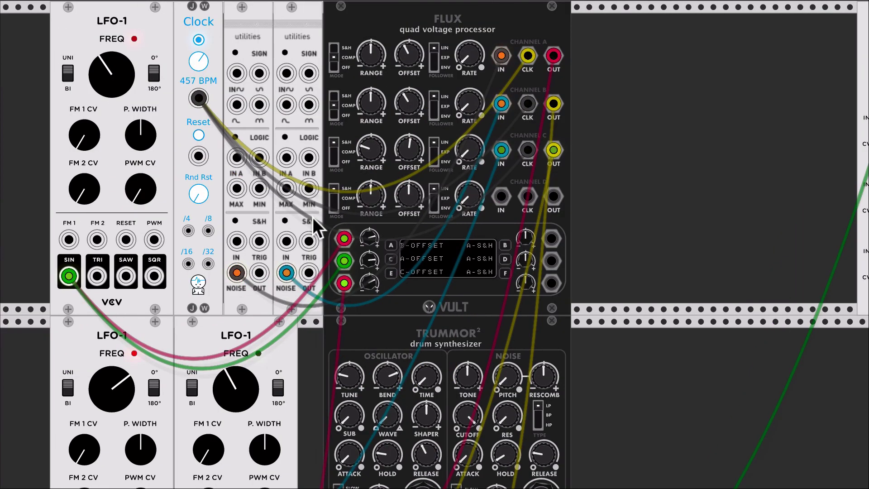
{"action": "left_click_drag", "start_coordinate": [286, 272], "coordinate": [188, 230]}
- Patch Flux channel D's OUT to Trummor 2 modulation input B and assign that modulation to the noise section's RELEASE
{"action": "scroll", "coordinate": [588, 208], "scroll_direction": "down", "scroll_amount": 3}
{"action": "scroll", "coordinate": [588, 208], "scroll_direction": "right", "scroll_amount": 2}
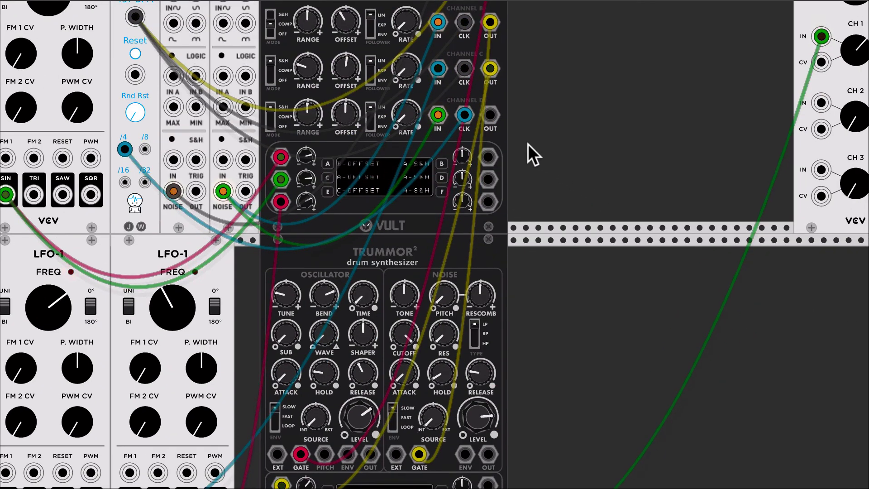
{"action": "left_click_drag", "start_coordinate": [489, 116], "coordinate": [489, 284]}
{"action": "left_click", "coordinate": [441, 287]}
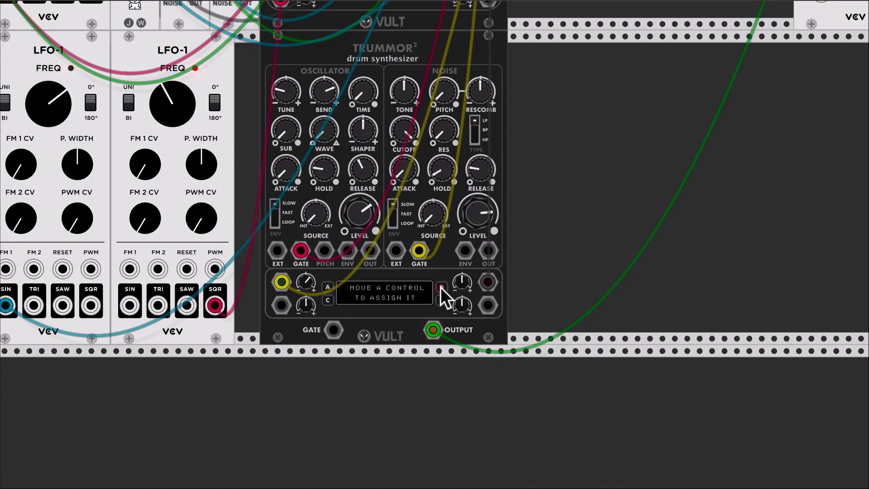
{"action": "left_click_drag", "start_coordinate": [482, 167], "coordinate": [482, 165]}
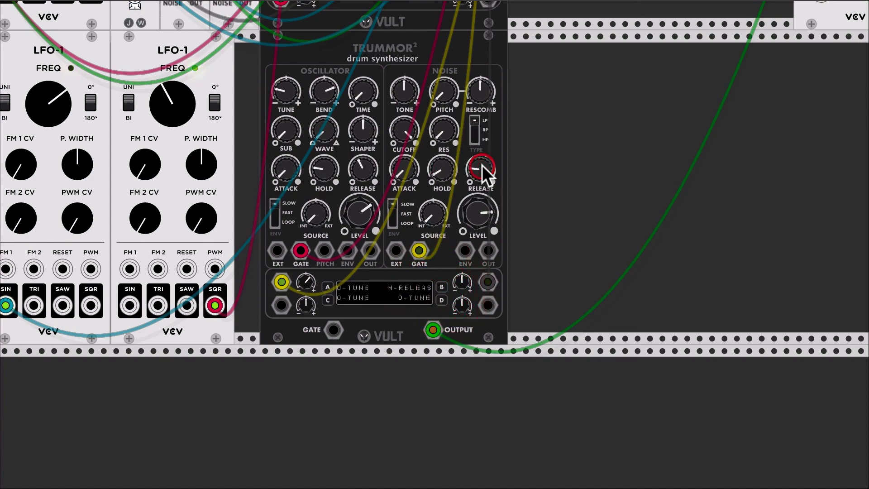
- Adjust the amount of Trummor 2's modulation B
{"action": "scroll", "coordinate": [541, 140], "scroll_direction": "up", "scroll_amount": 7}
{"action": "left_click_drag", "start_coordinate": [508, 442], "coordinate": [509, 388]}
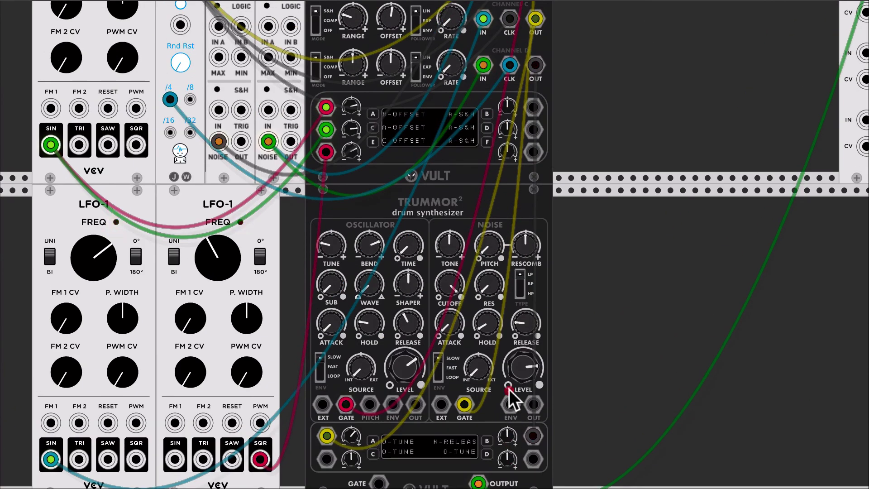
{"action": "mouse_move", "coordinate": [508, 433]}
{"action": "left_mouse_down"}
{"action": "mouse_move", "coordinate": [508, 390]}
{"action": "mouse_move", "coordinate": [507, 423]}
{"action": "left_mouse_up"}
{"action": "scroll", "coordinate": [591, 295], "scroll_direction": "up", "scroll_amount": 4}
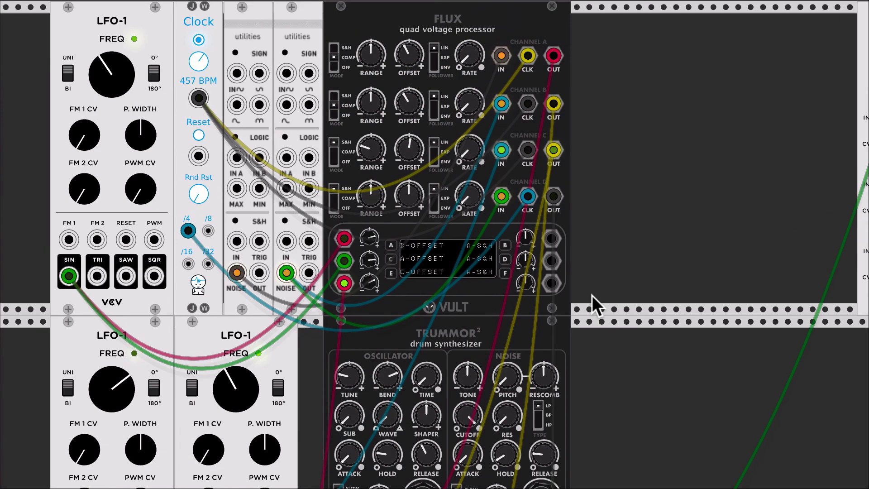